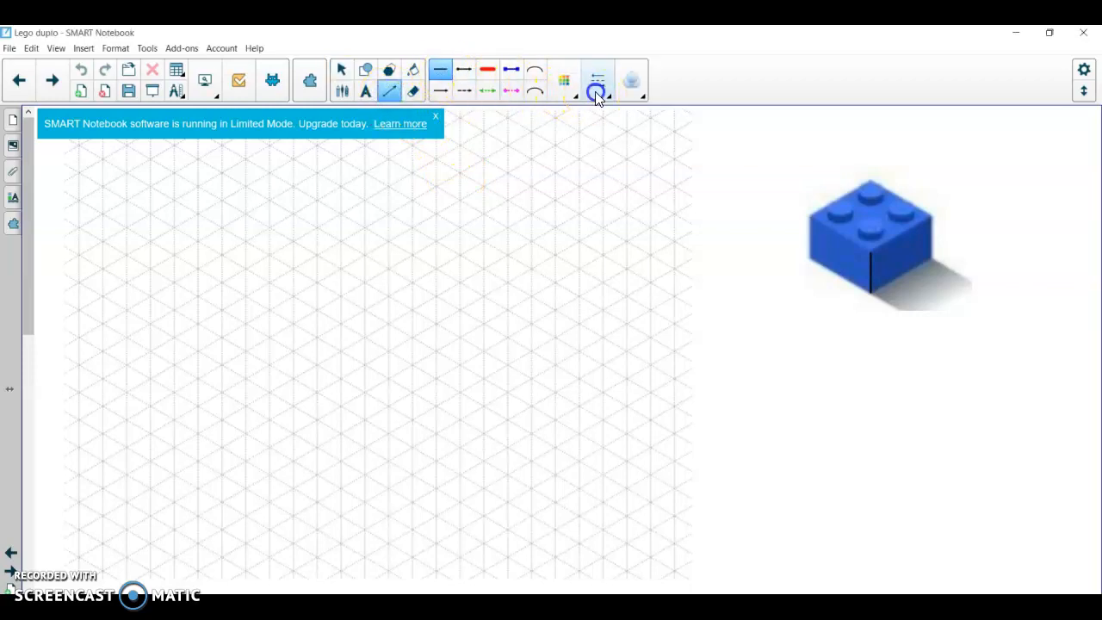
Draw a thin vertical line six grid units tall near the lower middle of the isometric grid as the brick's front edge
{"action": "left_click", "coordinate": [596, 90]}
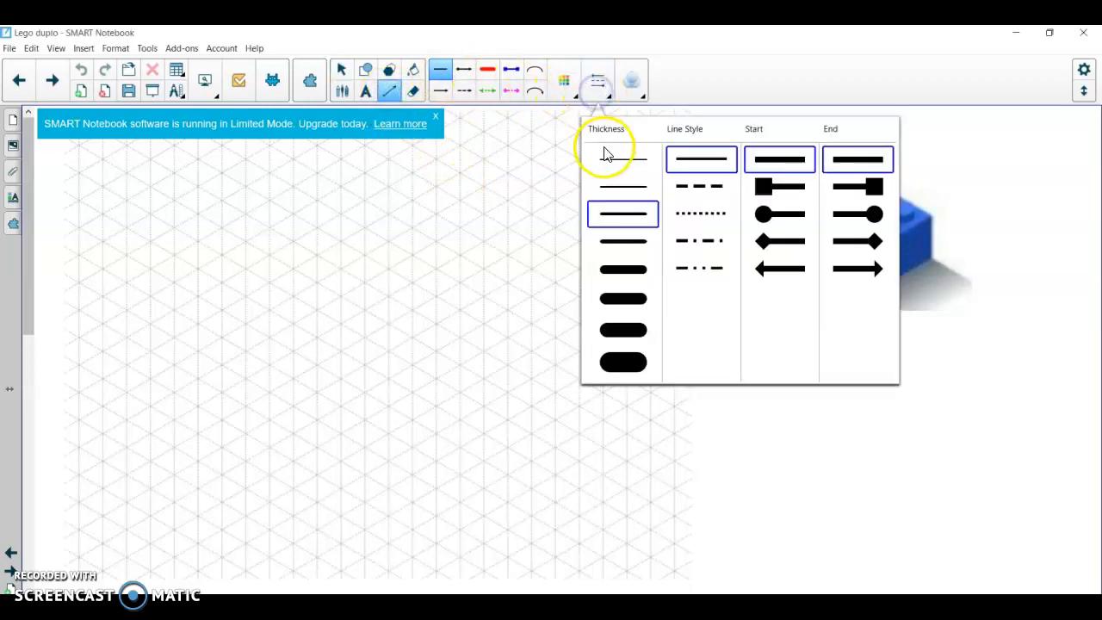
{"action": "left_click", "coordinate": [767, 442]}
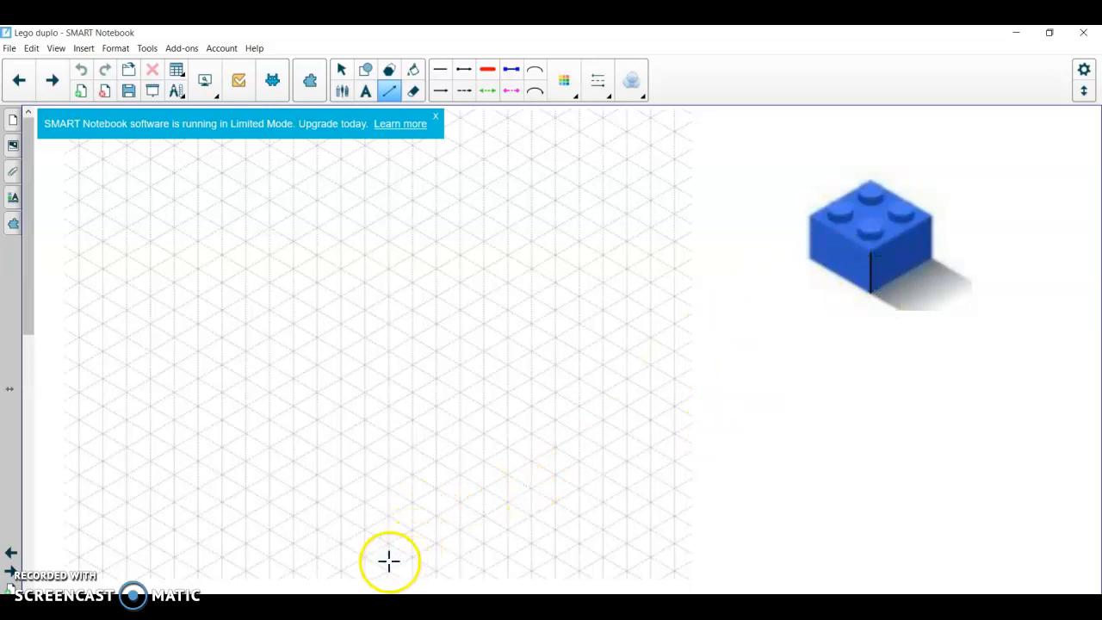
{"action": "left_click_drag", "start_coordinate": [389, 570], "coordinate": [390, 571]}
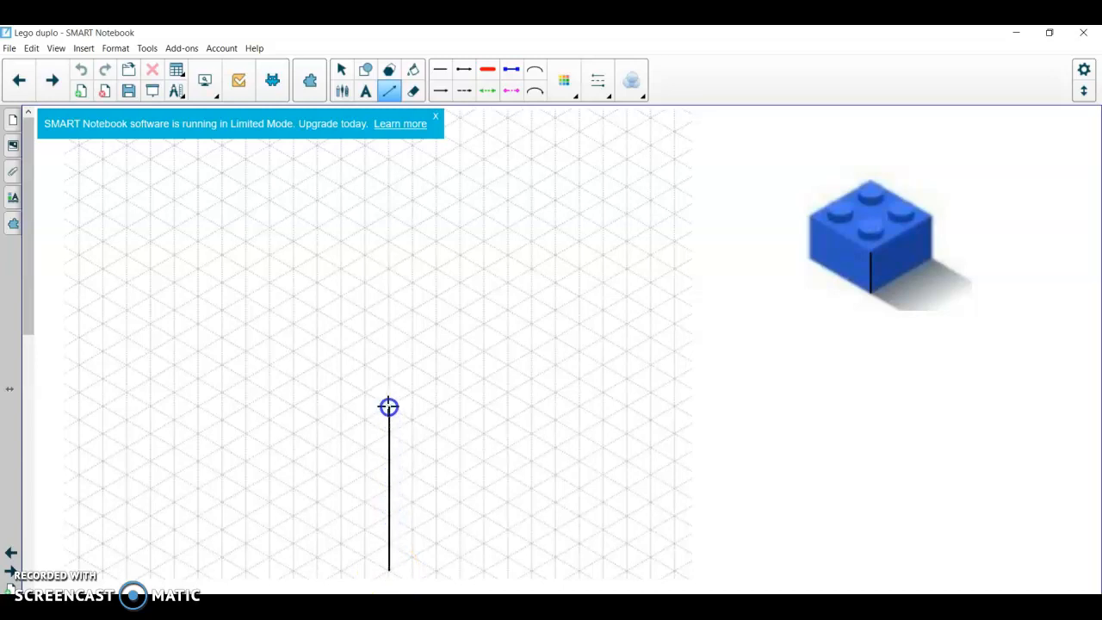
{"action": "left_click_drag", "start_coordinate": [390, 406], "coordinate": [389, 406]}
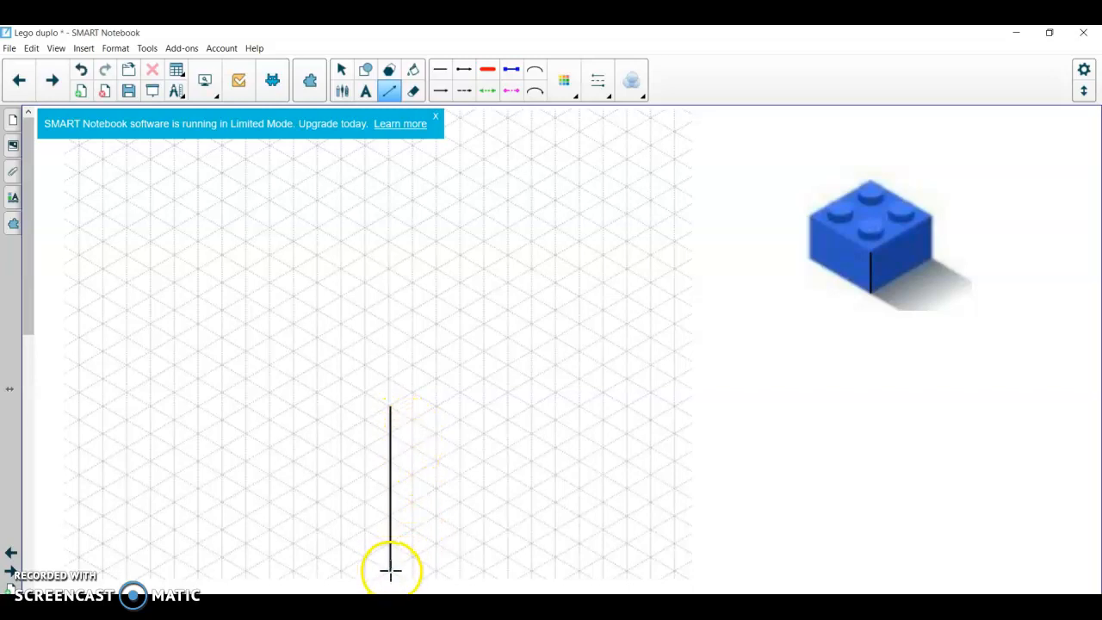
{"action": "left_click_drag", "start_coordinate": [391, 570], "coordinate": [391, 570]}
{"action": "left_click_drag", "start_coordinate": [447, 530], "coordinate": [483, 518]}
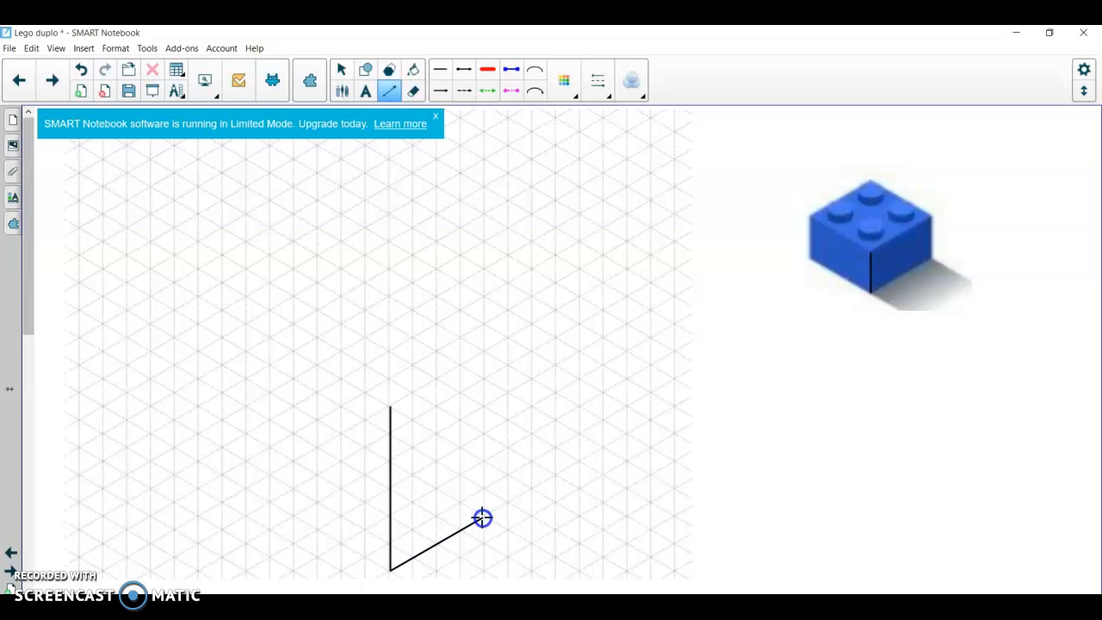
{"action": "left_click_drag", "start_coordinate": [474, 522], "coordinate": [411, 557]}
{"action": "key", "text": "ctrl+z"}
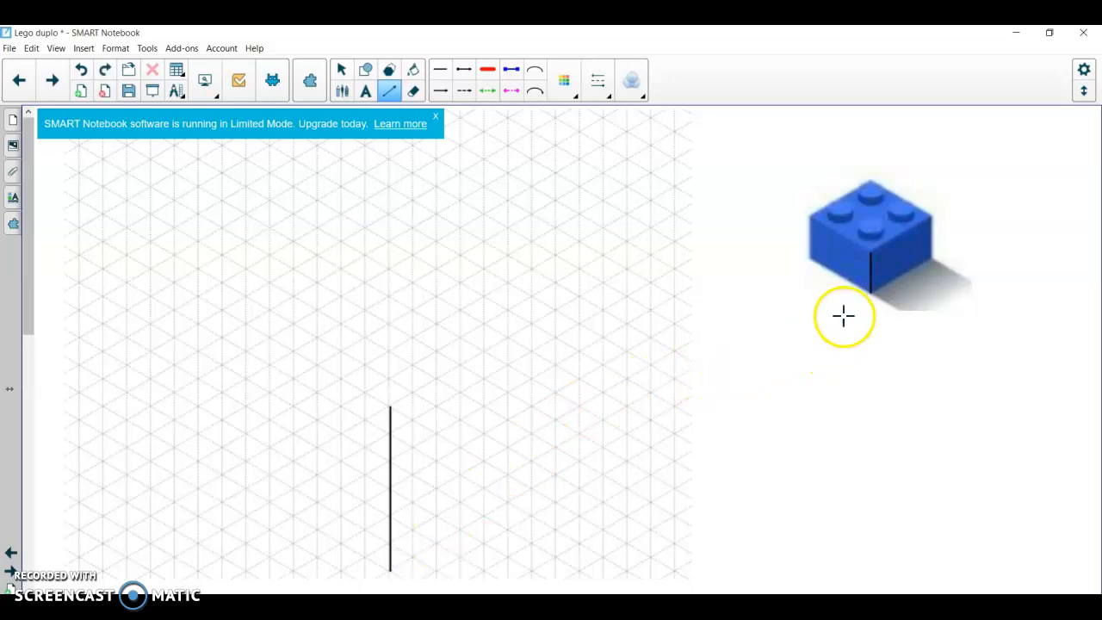
Trace the two lower front edges of the brick picture with lines meeting at its lowest corner
{"action": "left_click_drag", "start_coordinate": [871, 292], "coordinate": [871, 292]}
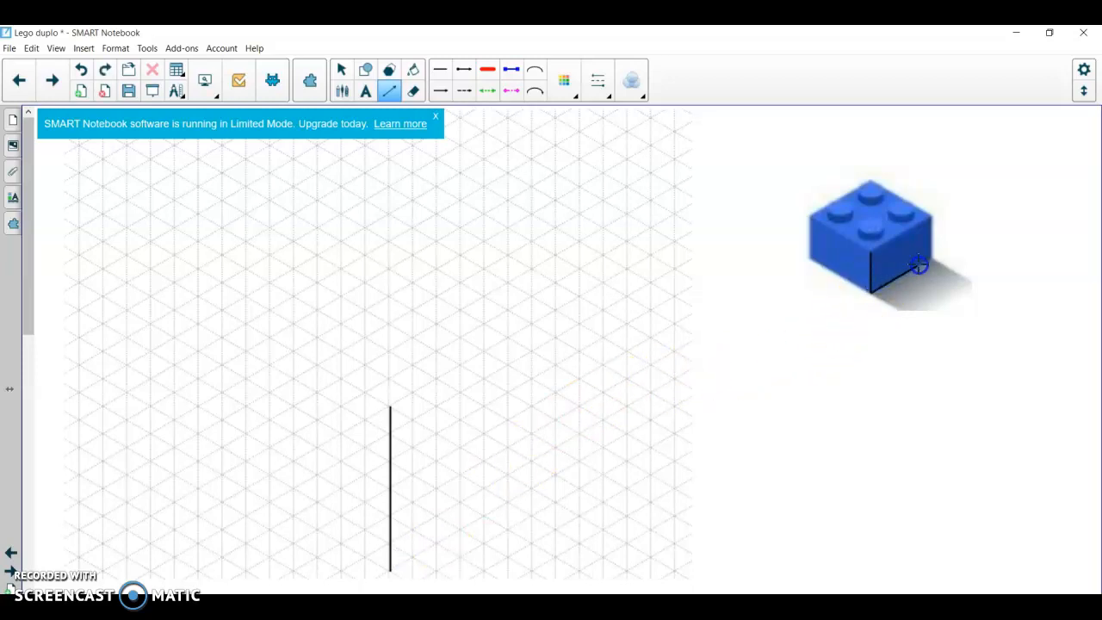
{"action": "left_click_drag", "start_coordinate": [932, 259], "coordinate": [934, 260]}
{"action": "left_click_drag", "start_coordinate": [873, 293], "coordinate": [873, 293]}
{"action": "left_click_drag", "start_coordinate": [814, 260], "coordinate": [814, 260]}
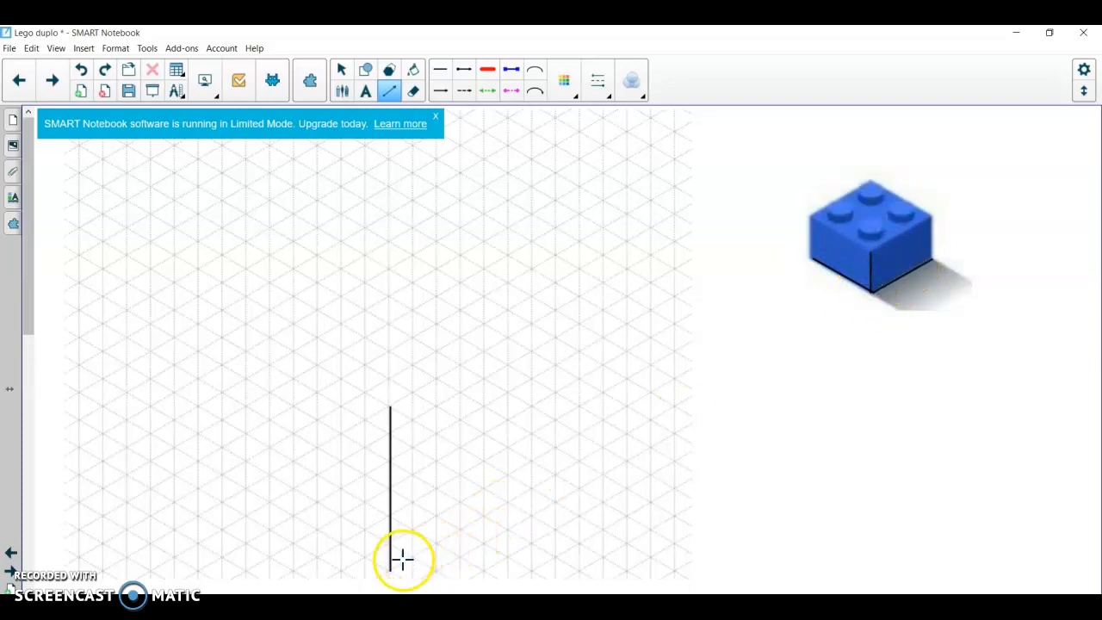
Draw two base edges ten grid units long on the grid, rising diagonally right and left from the vertical line's lower end
{"action": "left_click_drag", "start_coordinate": [461, 531], "coordinate": [625, 433]}
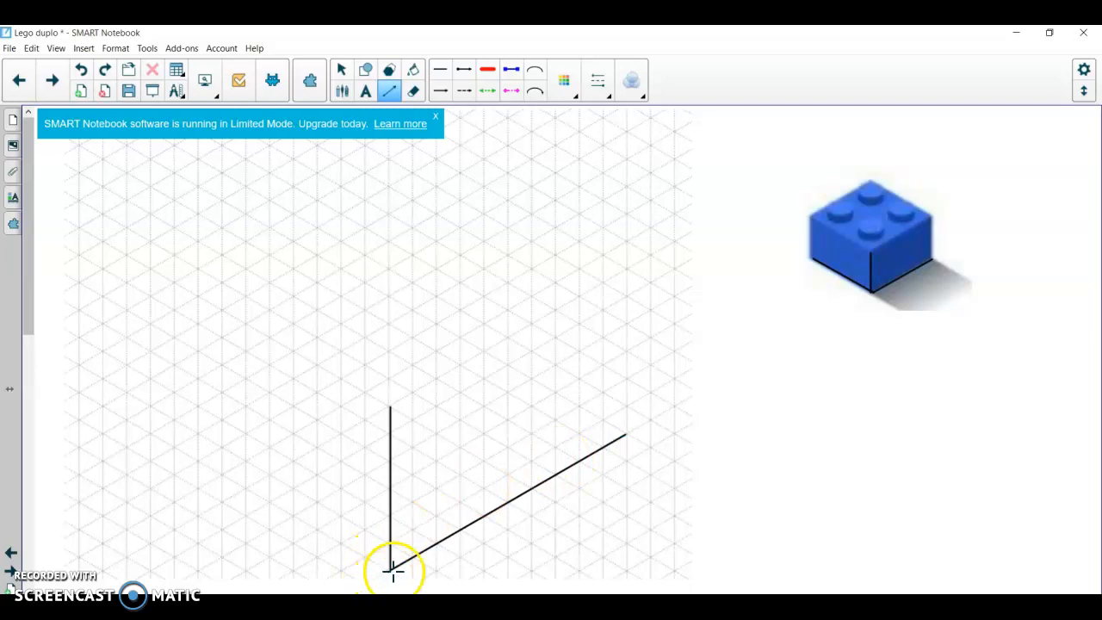
{"action": "left_click_drag", "start_coordinate": [389, 572], "coordinate": [390, 572]}
{"action": "left_click_drag", "start_coordinate": [332, 535], "coordinate": [152, 434]}
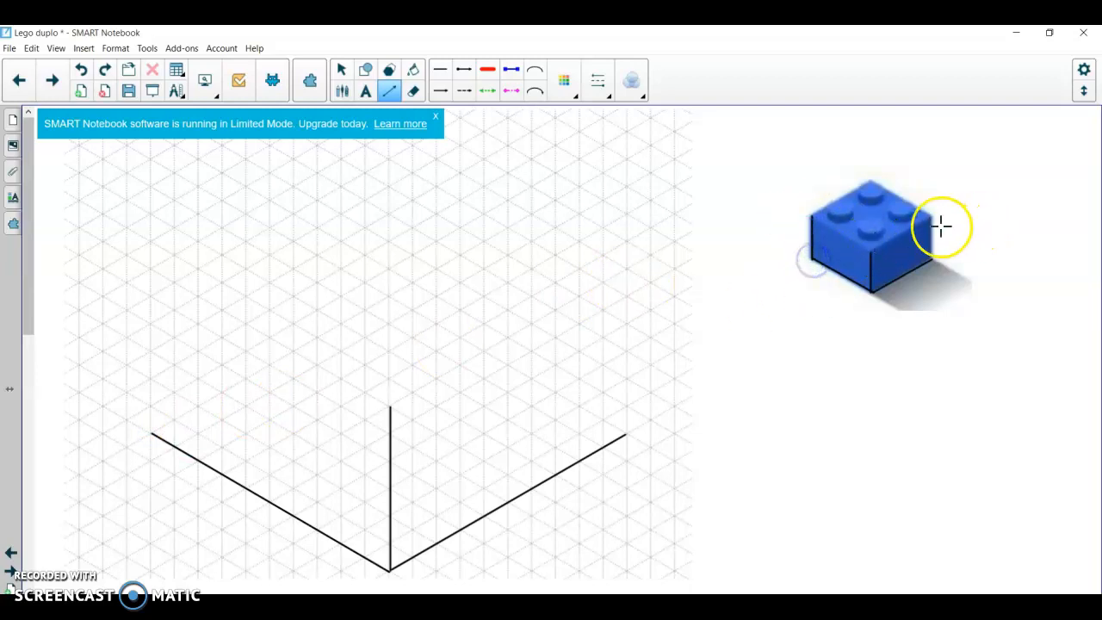
Trace the brick picture's right vertical edge and draw matching six-unit vertical edges up from both outer base corners on the grid
{"action": "left_click_drag", "start_coordinate": [931, 217], "coordinate": [932, 257]}
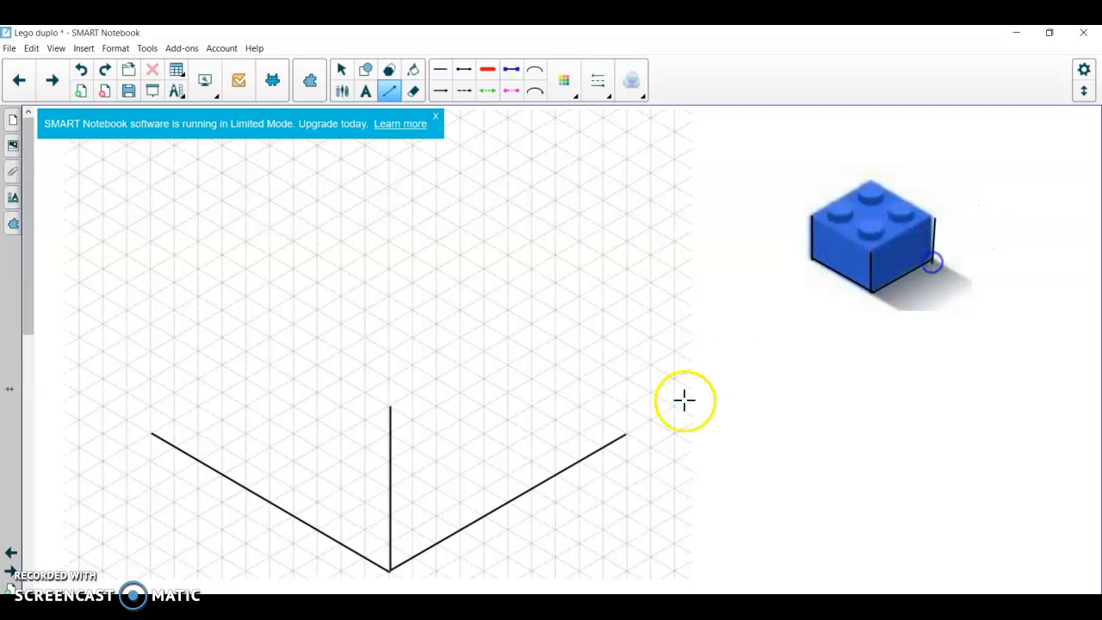
{"action": "left_click_drag", "start_coordinate": [626, 432], "coordinate": [626, 433]}
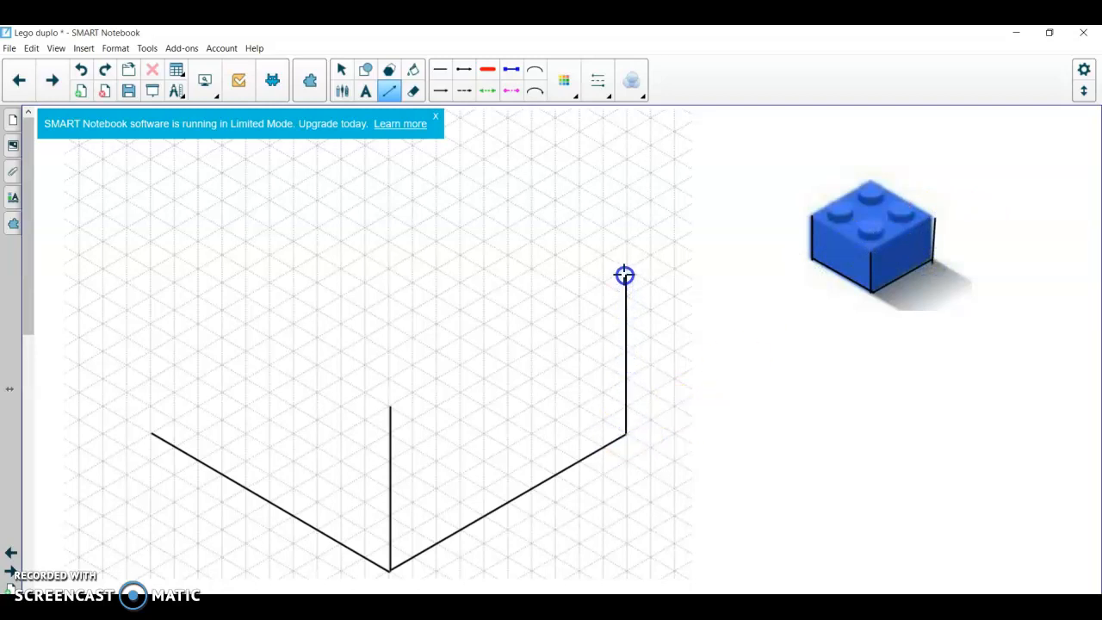
{"action": "left_click_drag", "start_coordinate": [625, 269], "coordinate": [625, 270]}
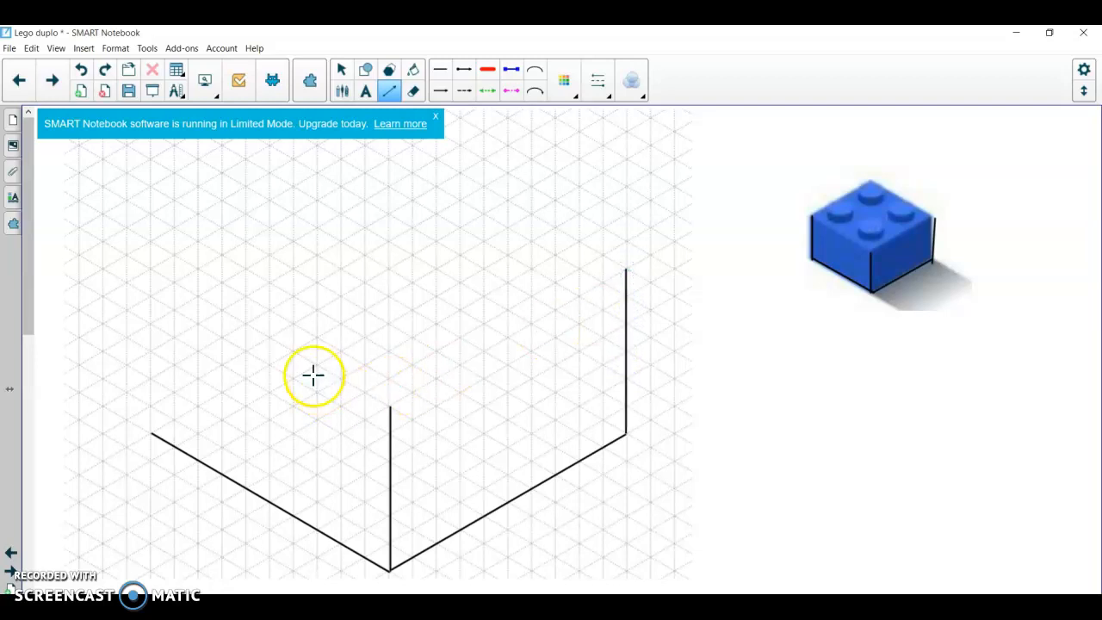
{"action": "left_click_drag", "start_coordinate": [151, 431], "coordinate": [151, 355]}
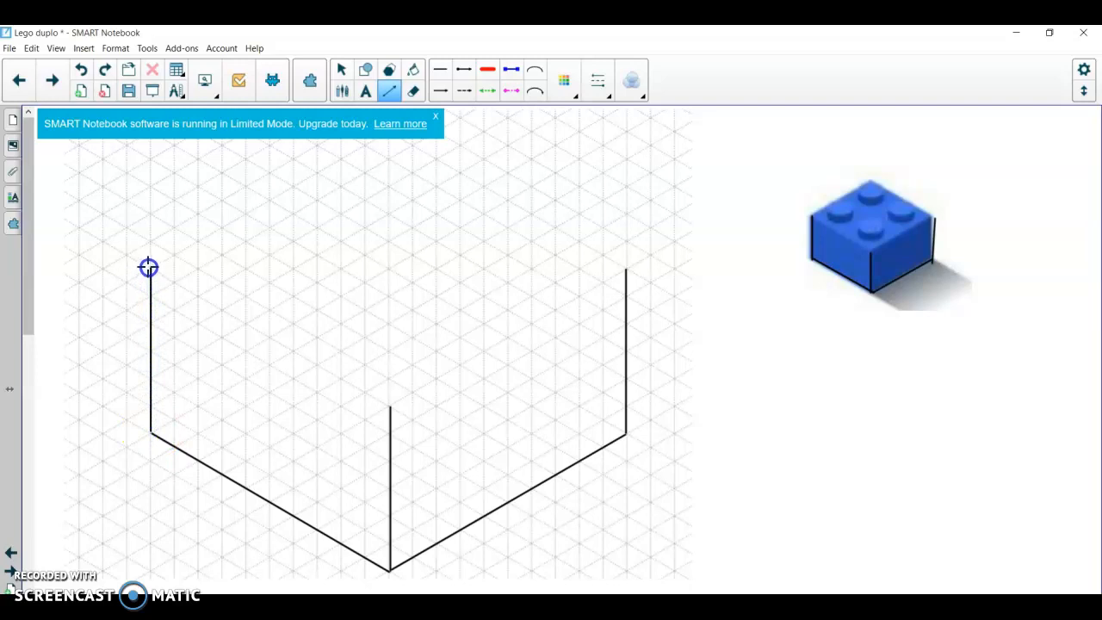
{"action": "left_click_drag", "start_coordinate": [148, 267], "coordinate": [151, 269]}
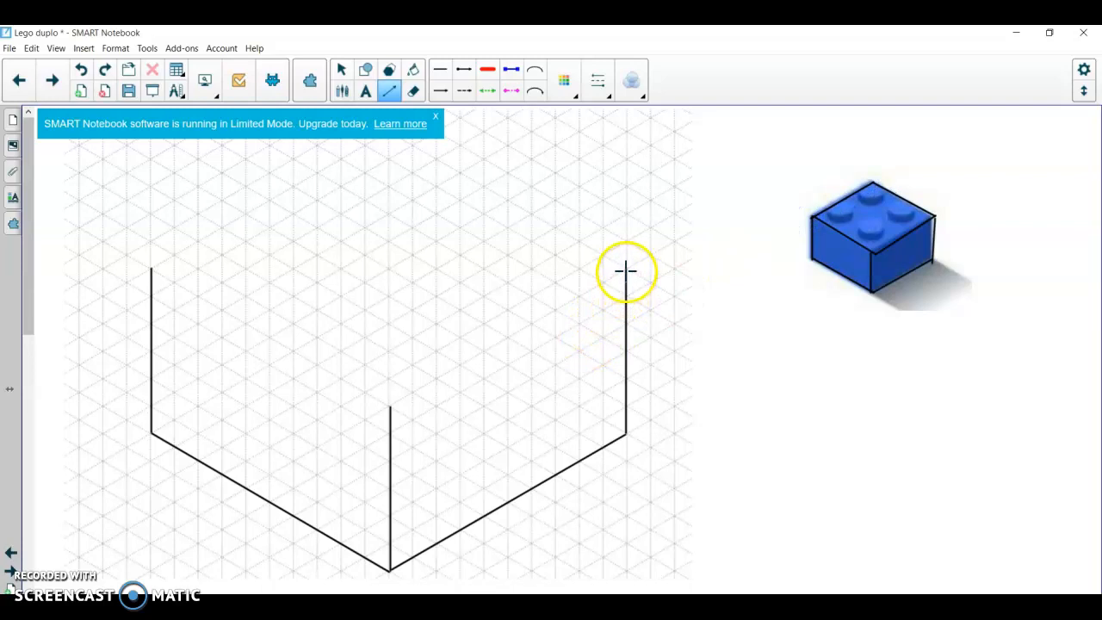
Draw the right front top edge, joining the right vertical edge's upper end to the centre edge's upper end
{"action": "mouse_move", "coordinate": [626, 272]}
{"action": "left_mouse_down"}
{"action": "mouse_move", "coordinate": [453, 356]}
{"action": "mouse_move", "coordinate": [390, 406]}
{"action": "left_mouse_up"}
{"action": "left_click", "coordinate": [382, 400]}
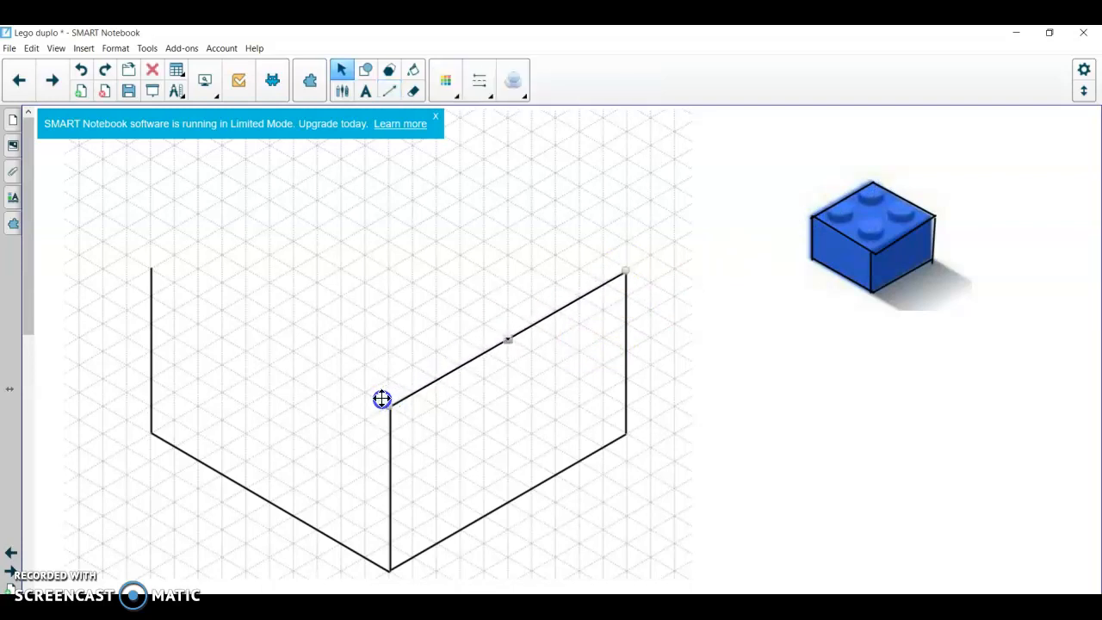
{"action": "left_click", "coordinate": [417, 326]}
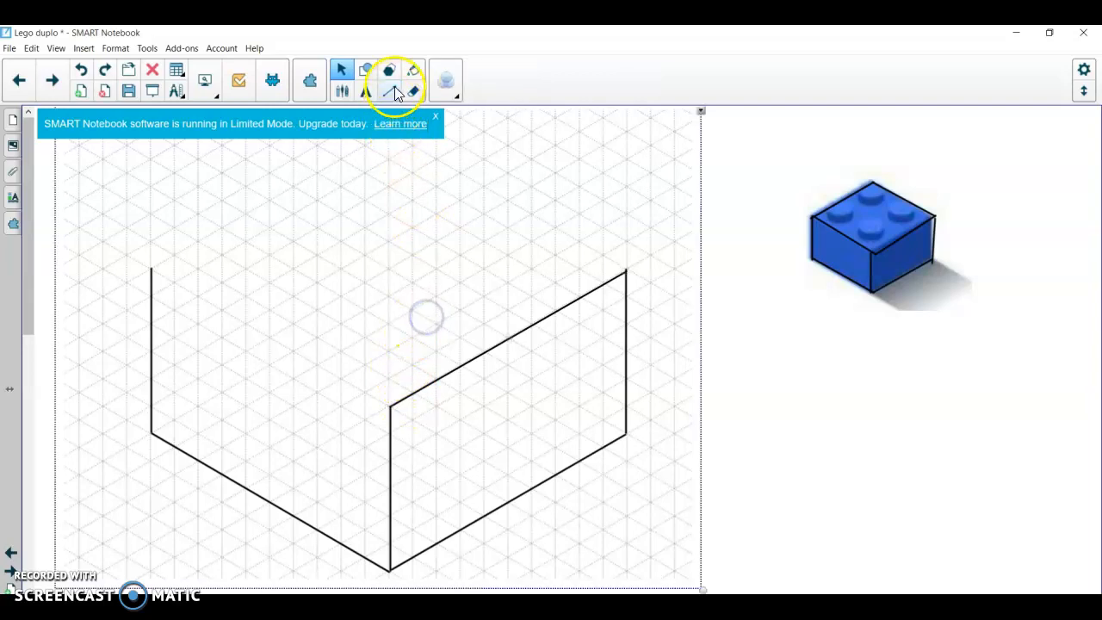
Draw the left front top edge and both back top edges with the thinnest line to close the box's top face
{"action": "left_click", "coordinate": [392, 90]}
{"action": "left_click", "coordinate": [440, 69]}
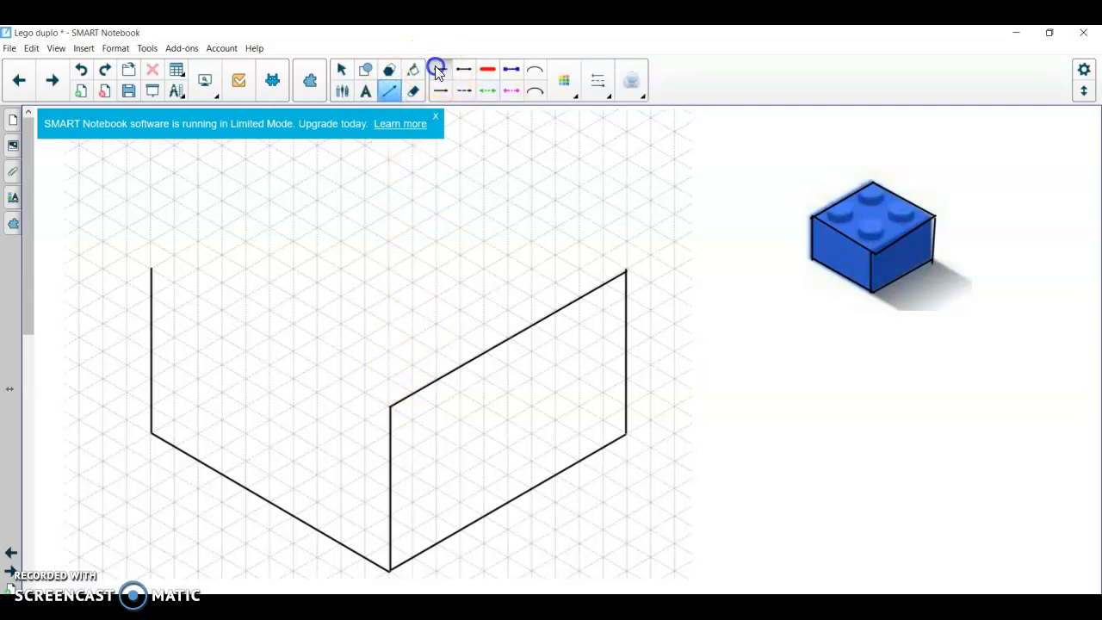
{"action": "left_click", "coordinate": [599, 94]}
{"action": "left_click", "coordinate": [613, 160]}
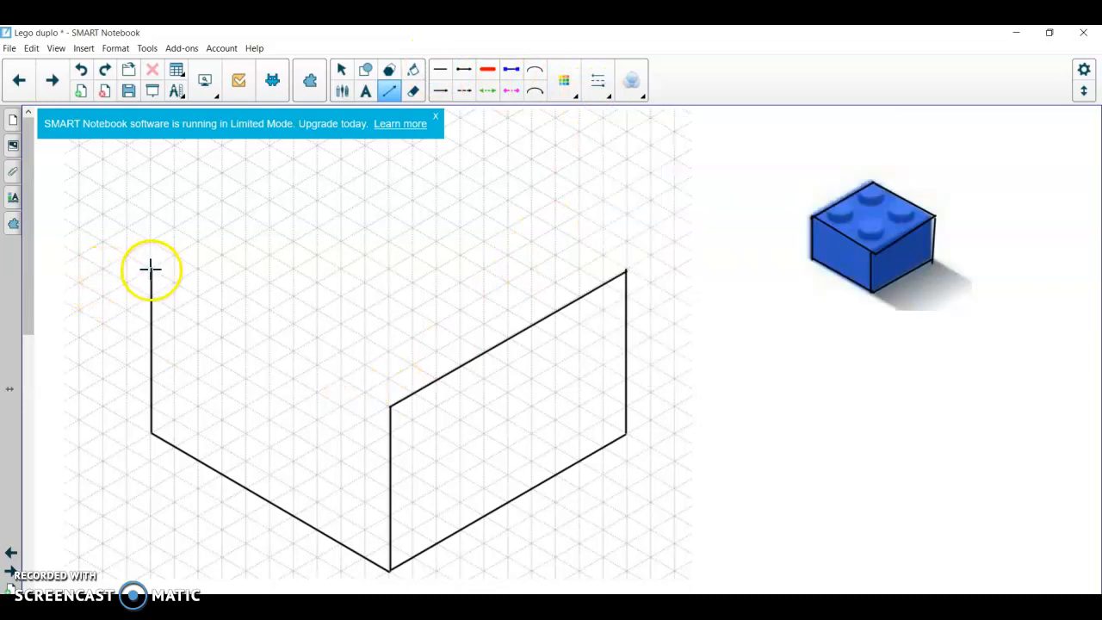
{"action": "left_click_drag", "start_coordinate": [151, 270], "coordinate": [390, 404]}
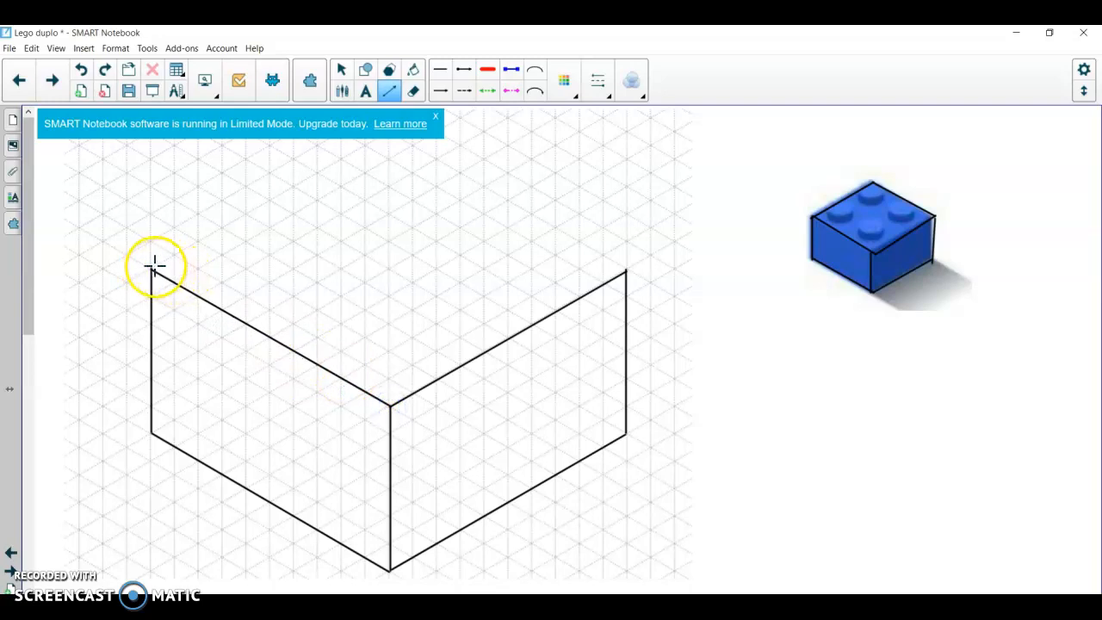
{"action": "left_click_drag", "start_coordinate": [151, 269], "coordinate": [389, 129]}
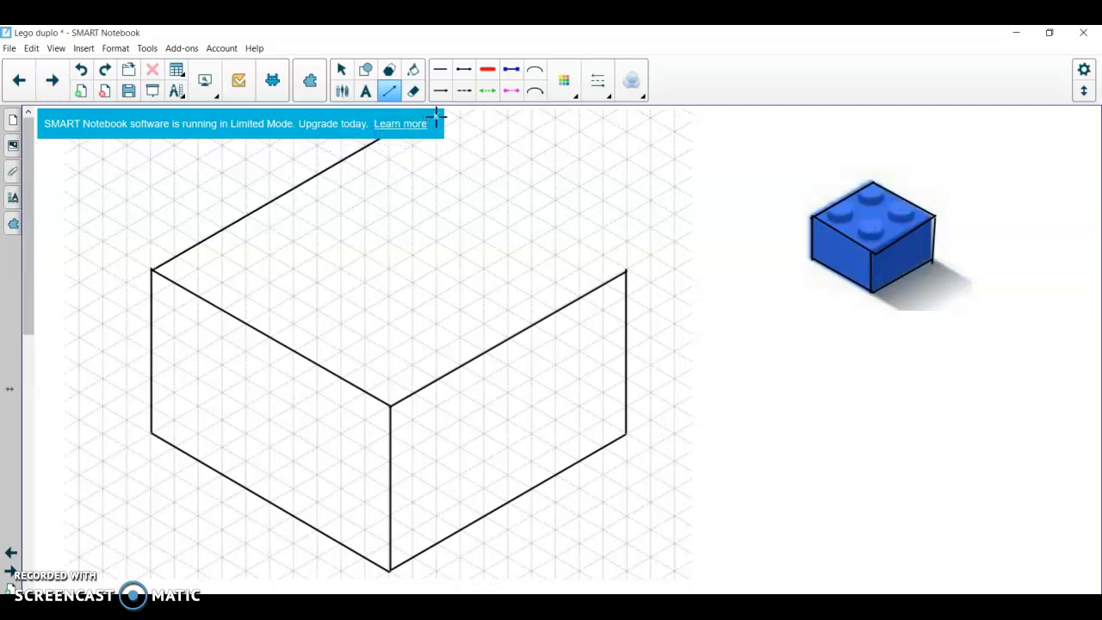
{"action": "mouse_move", "coordinate": [389, 133]}
{"action": "left_mouse_down"}
{"action": "mouse_move", "coordinate": [546, 239]}
{"action": "mouse_move", "coordinate": [625, 269]}
{"action": "left_mouse_up"}
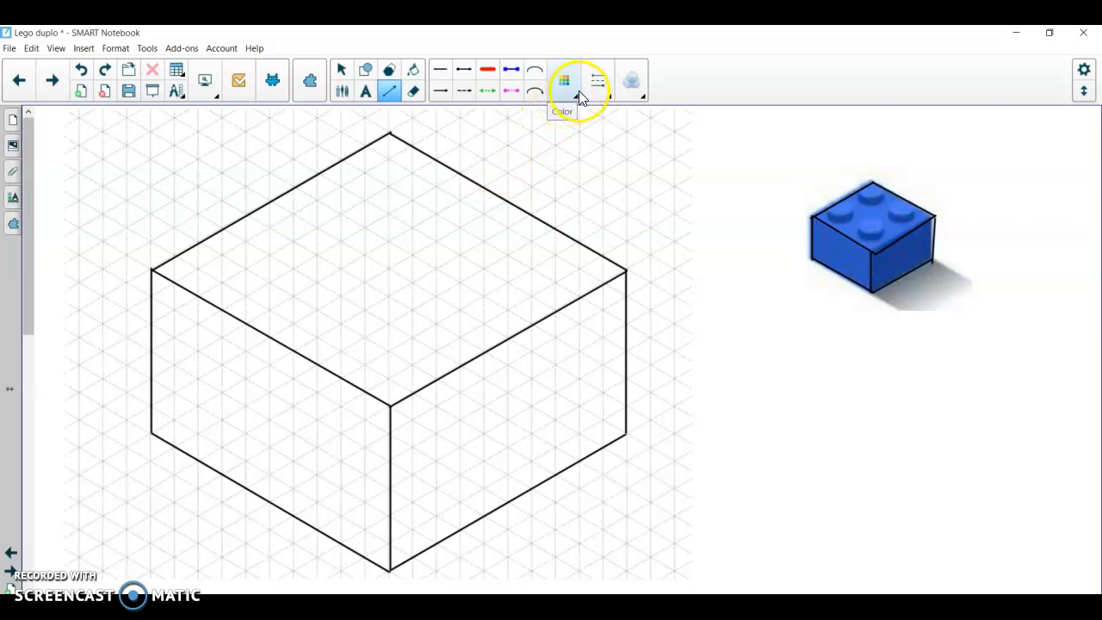
Mark the front stud's centre on the top face with a yellow pen cross and surround it with four yellow dots
{"action": "left_click", "coordinate": [340, 92]}
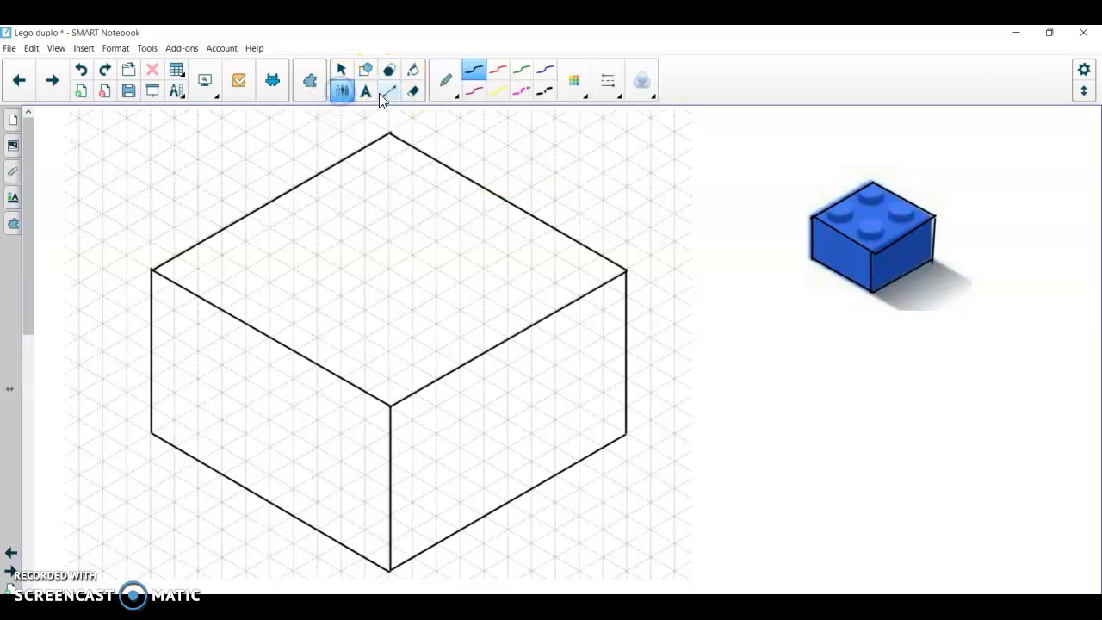
{"action": "left_click", "coordinate": [499, 92]}
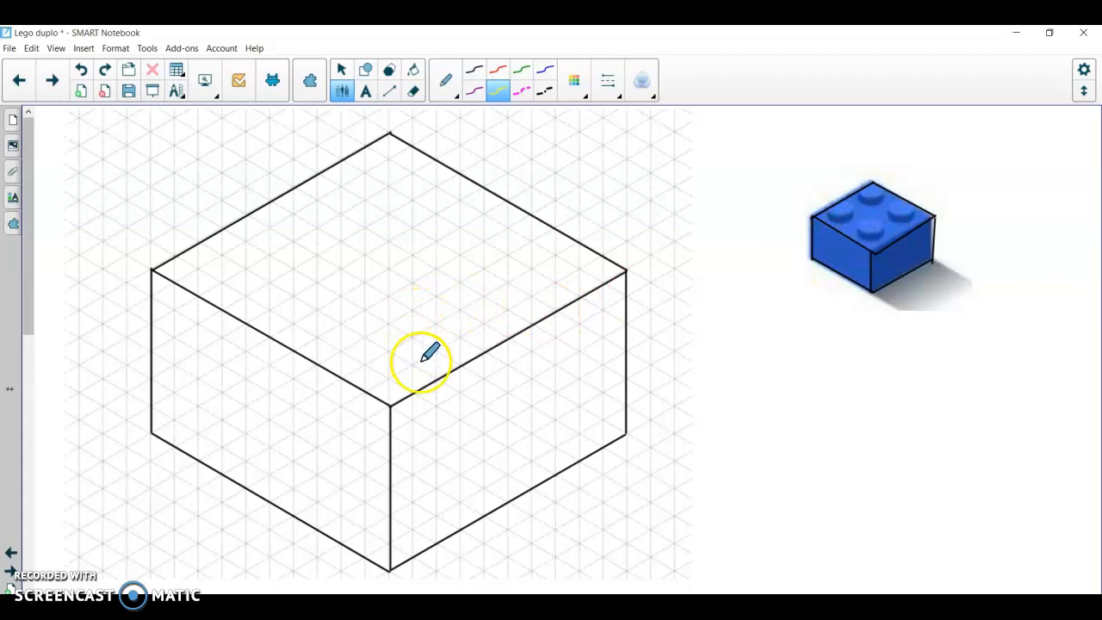
{"action": "left_click", "coordinate": [381, 332]}
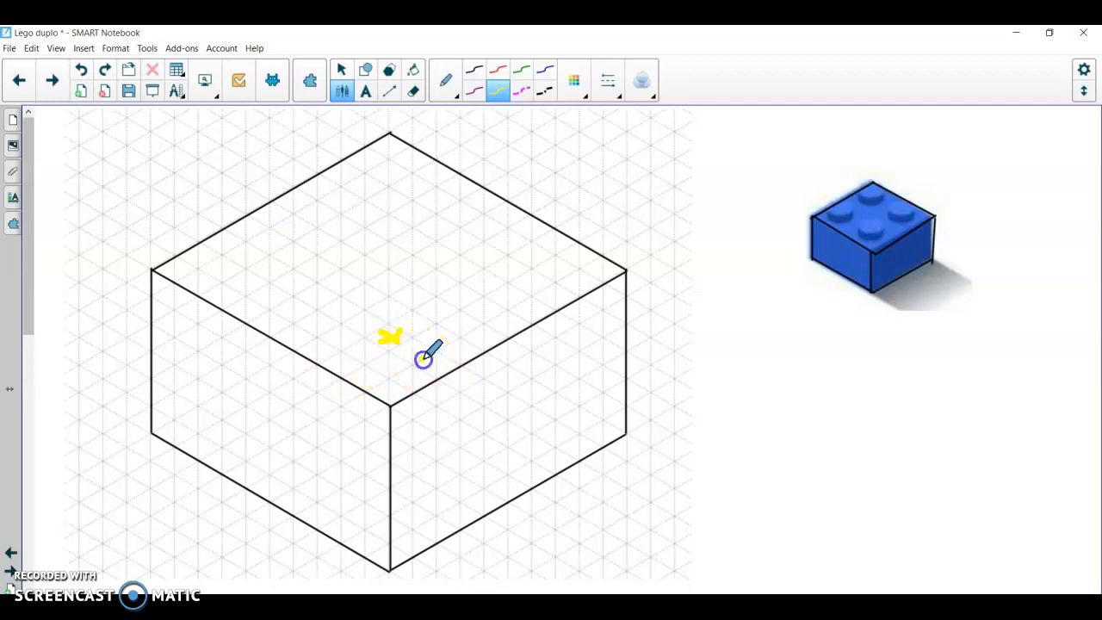
{"action": "left_click", "coordinate": [425, 318]}
{"action": "left_click", "coordinate": [354, 319]}
{"action": "left_click", "coordinate": [353, 356]}
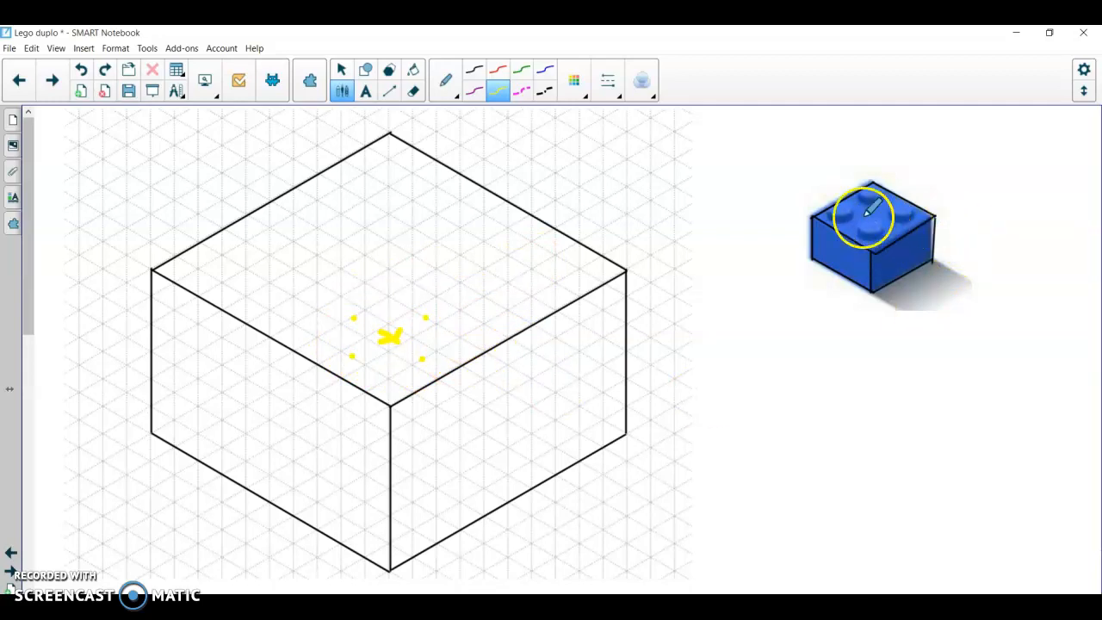
Draw an ellipse with the thinnest outline near the yellow cross on the top face
{"action": "left_click", "coordinate": [372, 73]}
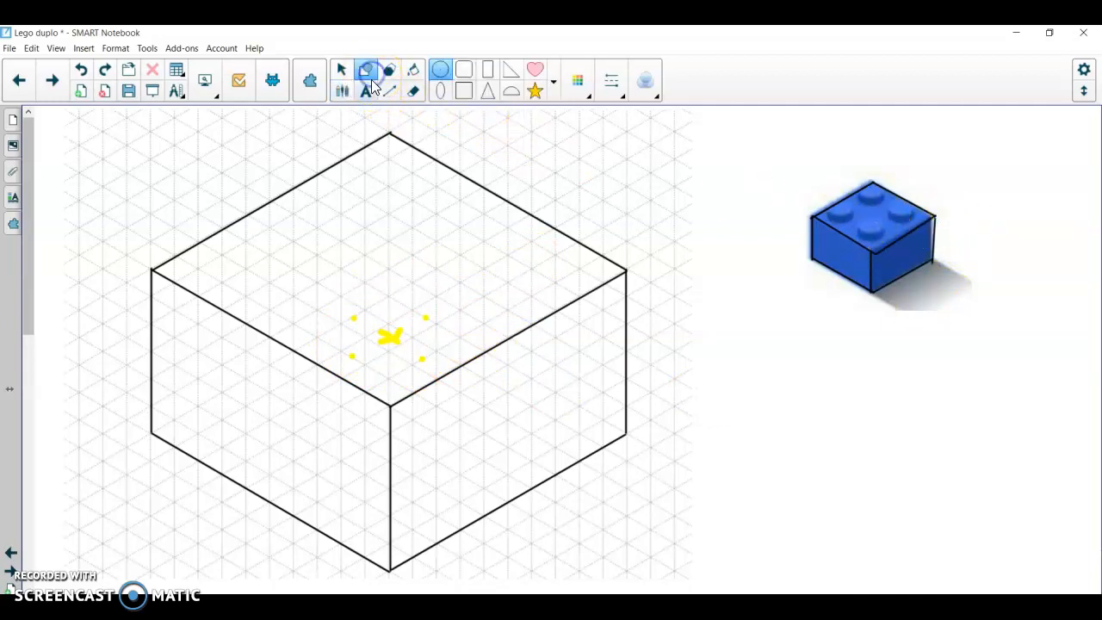
{"action": "left_click", "coordinate": [442, 92]}
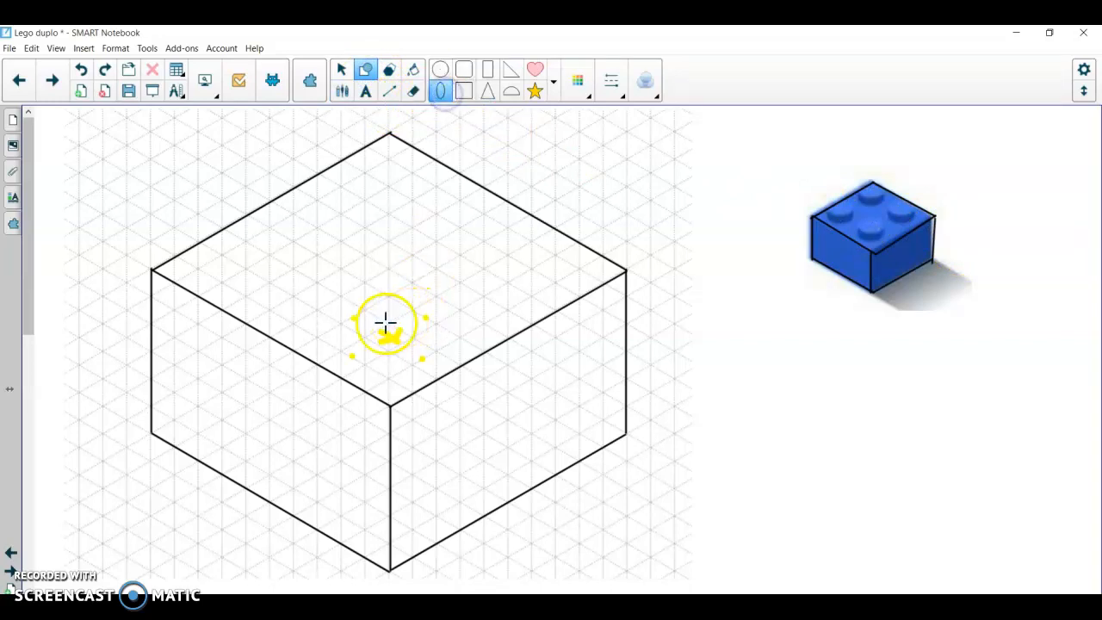
{"action": "left_click_drag", "start_coordinate": [341, 309], "coordinate": [418, 361]}
{"action": "left_click", "coordinate": [420, 324]}
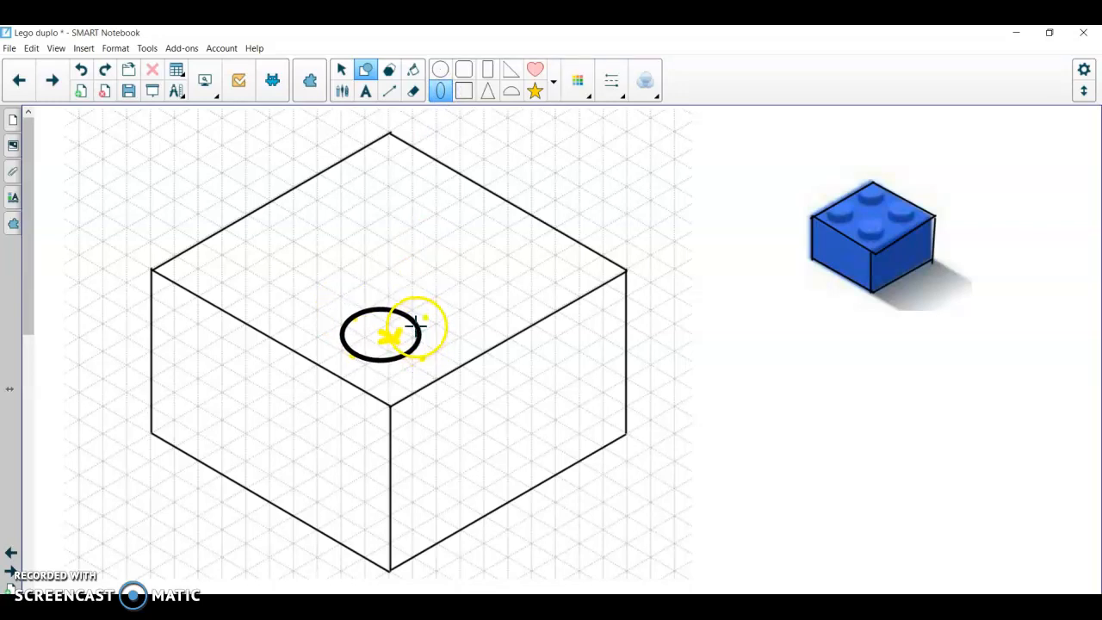
{"action": "left_click", "coordinate": [611, 86]}
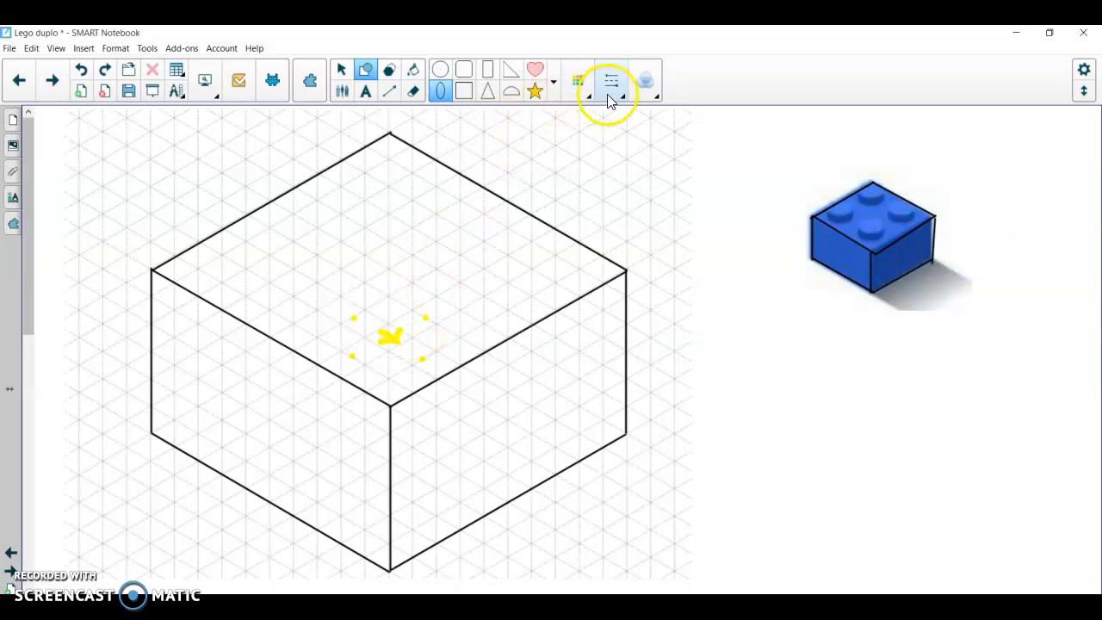
{"action": "left_click", "coordinate": [646, 161]}
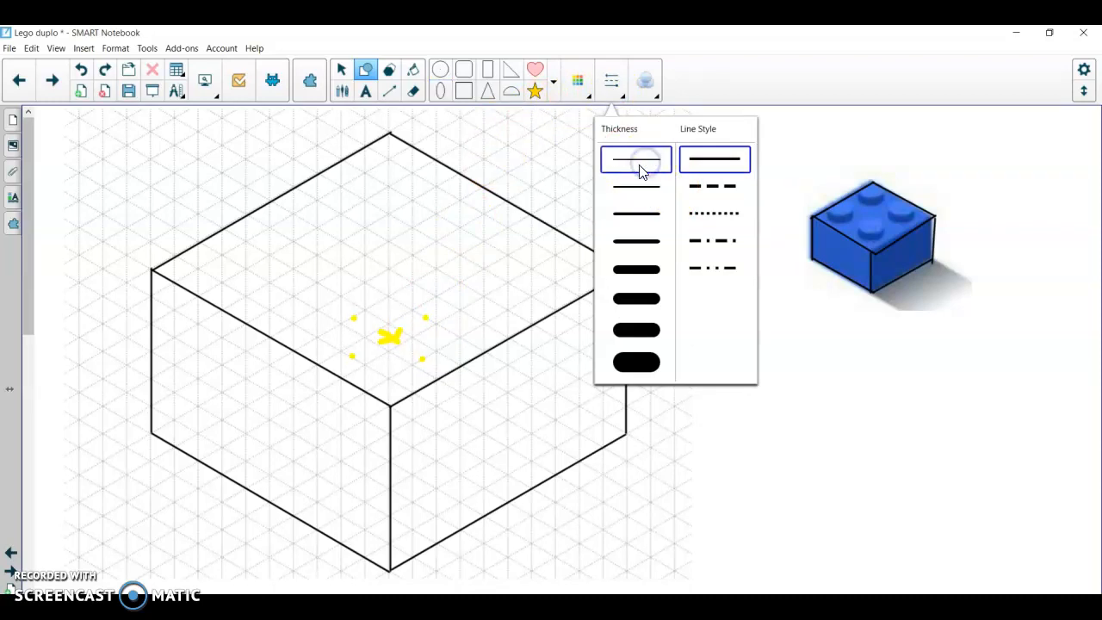
{"action": "left_click", "coordinate": [361, 256]}
{"action": "left_click", "coordinate": [440, 89]}
{"action": "left_click_drag", "start_coordinate": [321, 307], "coordinate": [397, 352]}
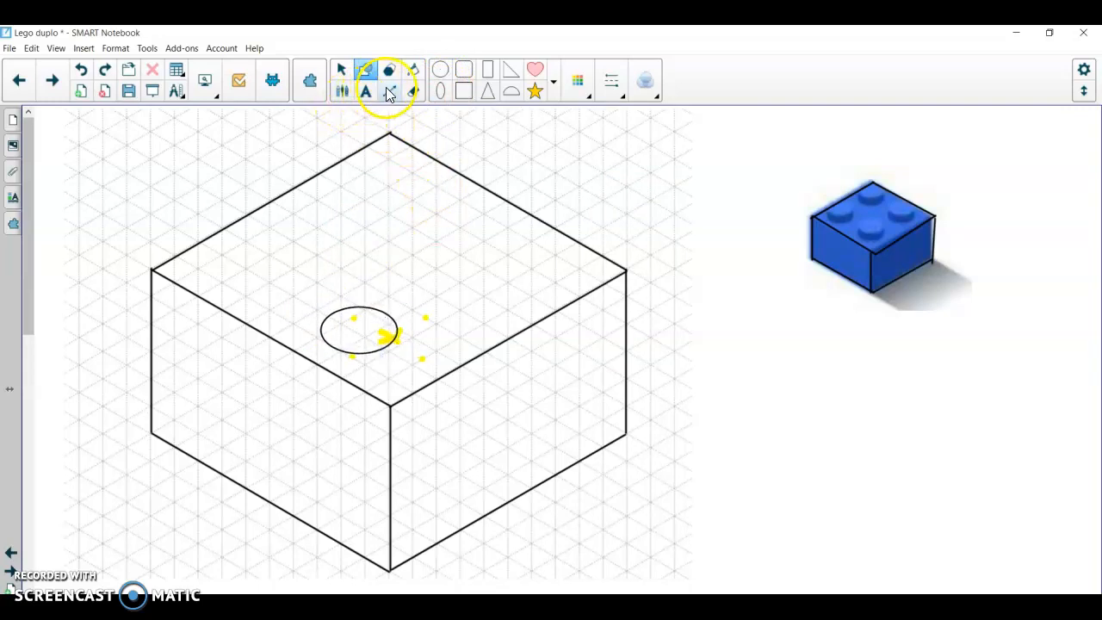
Move the ellipse over the yellow cross and enlarge it to about four grid columns wide, centred on the cross
{"action": "left_click_drag", "start_coordinate": [353, 293], "coordinate": [382, 310]}
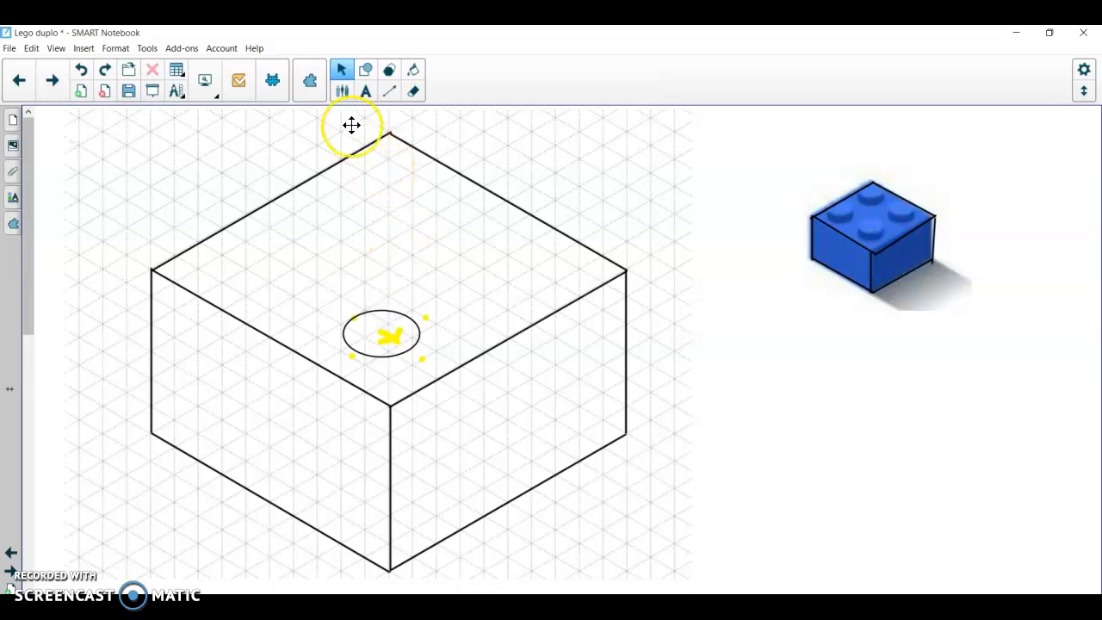
{"action": "left_click", "coordinate": [396, 339]}
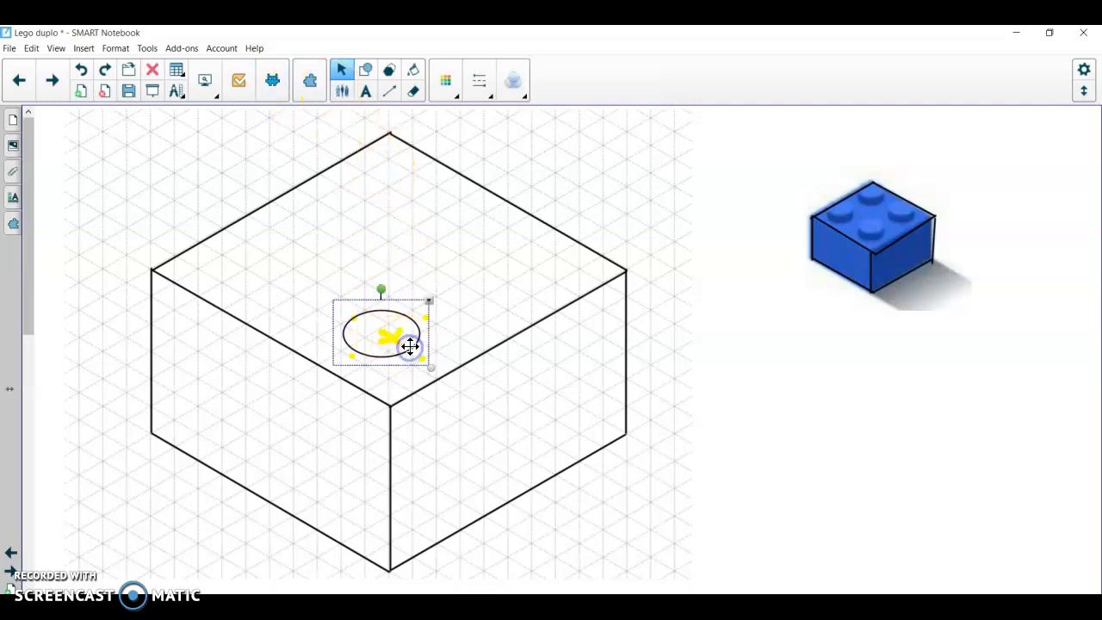
{"action": "mouse_move", "coordinate": [431, 366]}
{"action": "left_mouse_down"}
{"action": "mouse_move", "coordinate": [457, 377]}
{"action": "mouse_move", "coordinate": [448, 377]}
{"action": "left_mouse_up"}
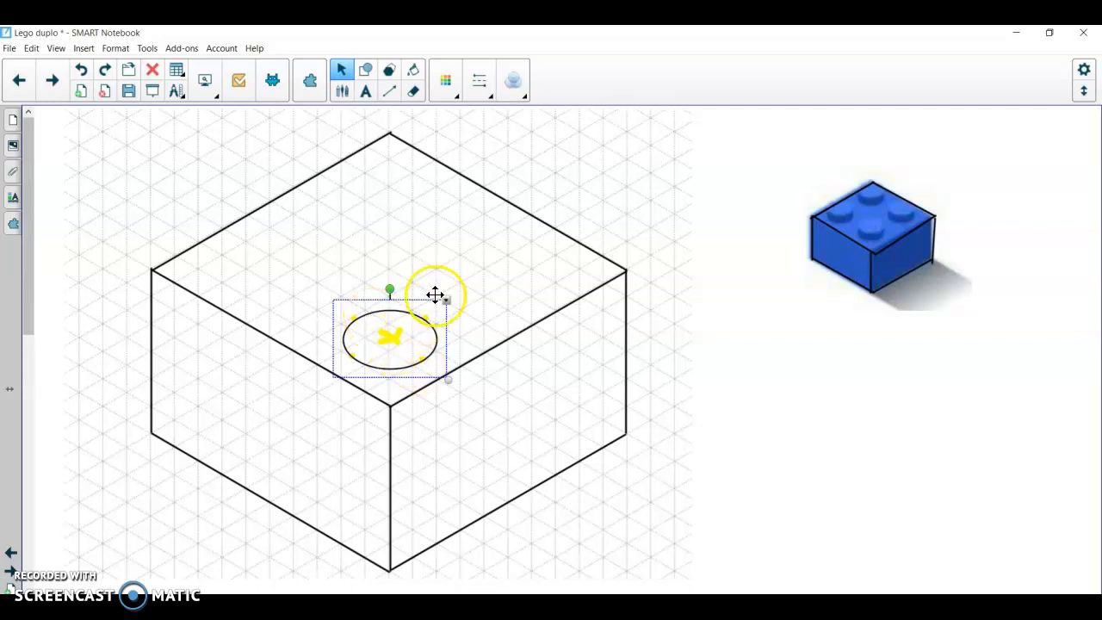
Duplicate the stud's base ellipse and place the copy outside the top face, beyond its back left edge
{"action": "left_click", "coordinate": [530, 170]}
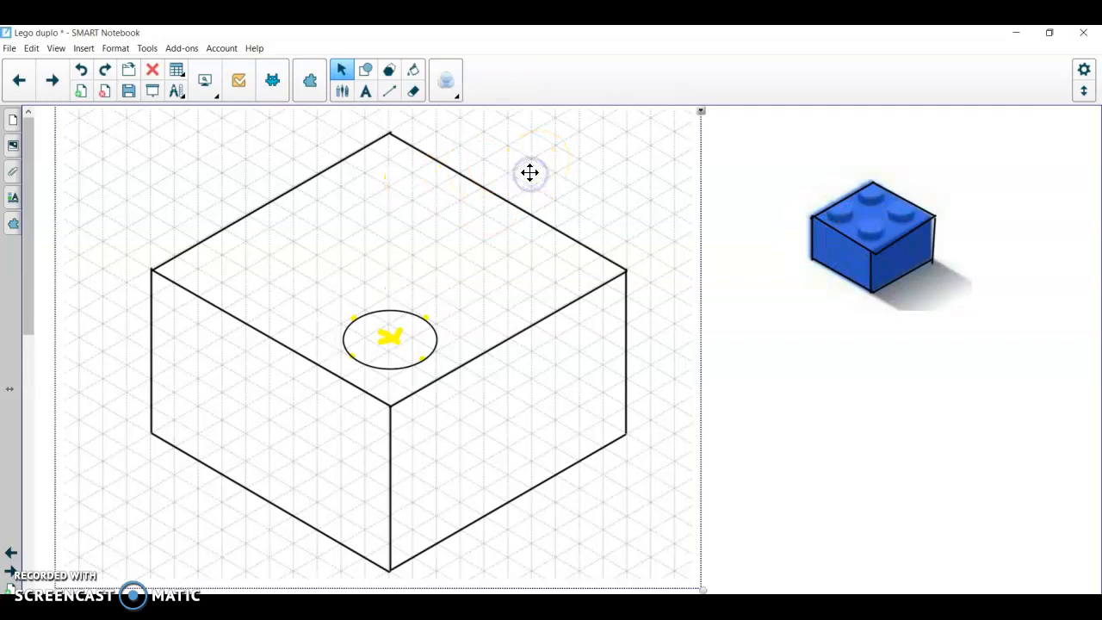
{"action": "left_click", "coordinate": [403, 314]}
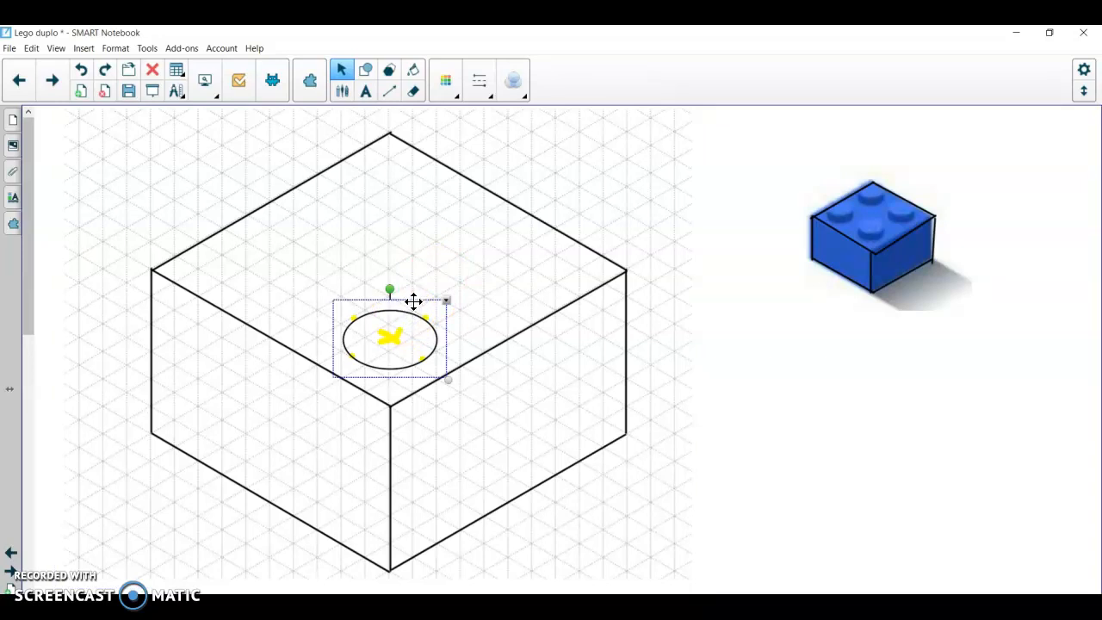
{"action": "key", "text": "ctrl+v"}
{"action": "left_click_drag", "start_coordinate": [152, 207], "coordinate": [230, 208]}
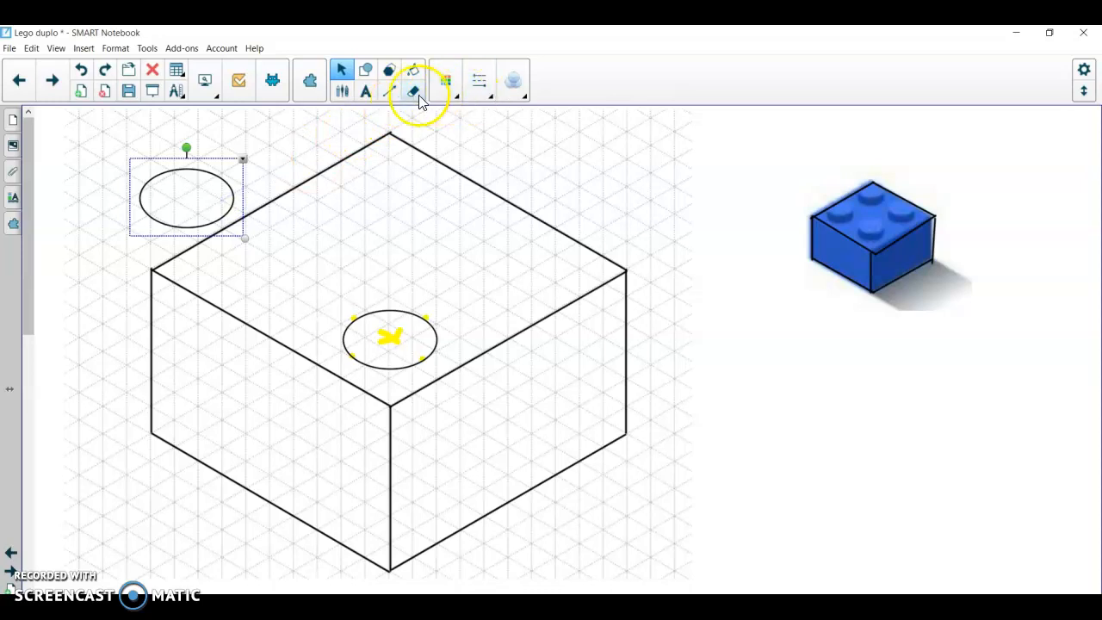
Draw two equal vertical lines upward from the left and right ends of the base ellipse with the thinnest line
{"action": "left_click", "coordinate": [389, 91]}
{"action": "left_click", "coordinate": [444, 69]}
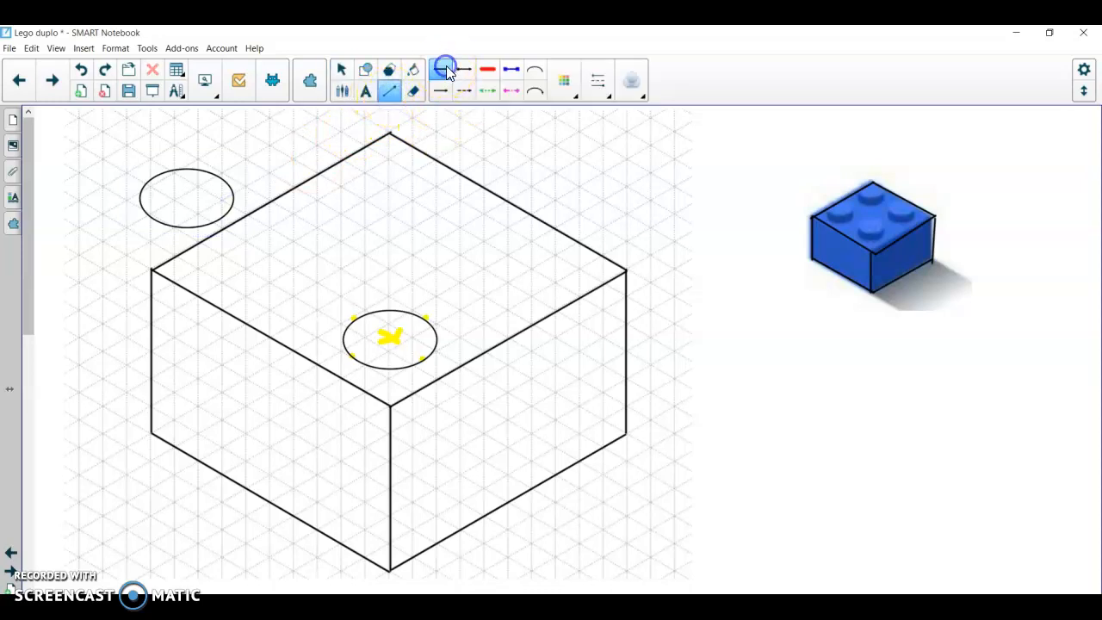
{"action": "left_click", "coordinate": [605, 97]}
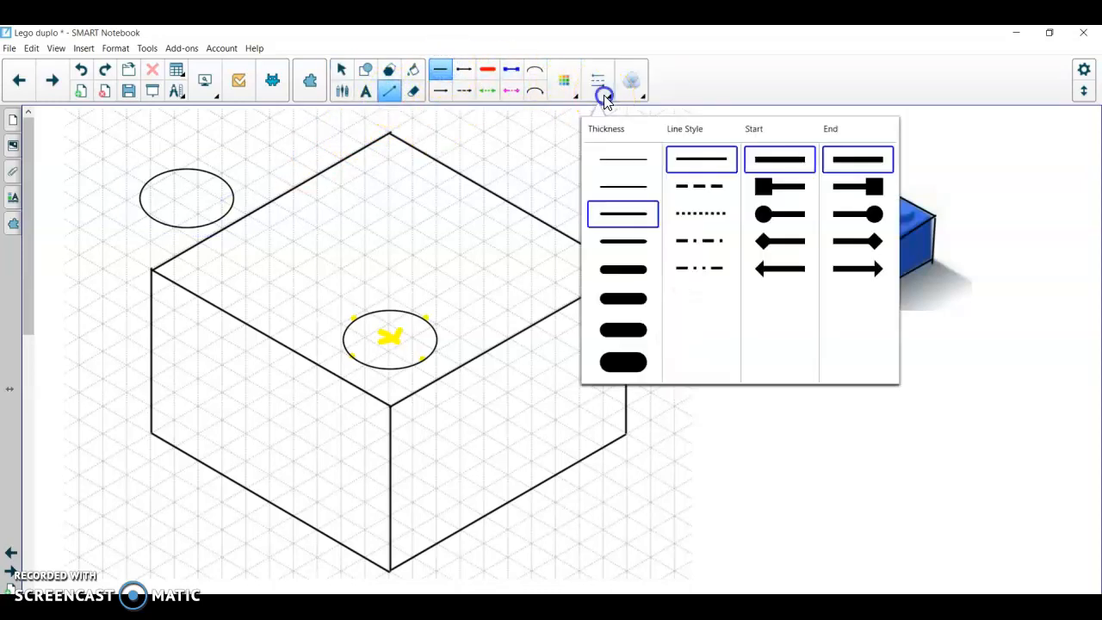
{"action": "left_click", "coordinate": [623, 156]}
{"action": "left_click", "coordinate": [542, 246]}
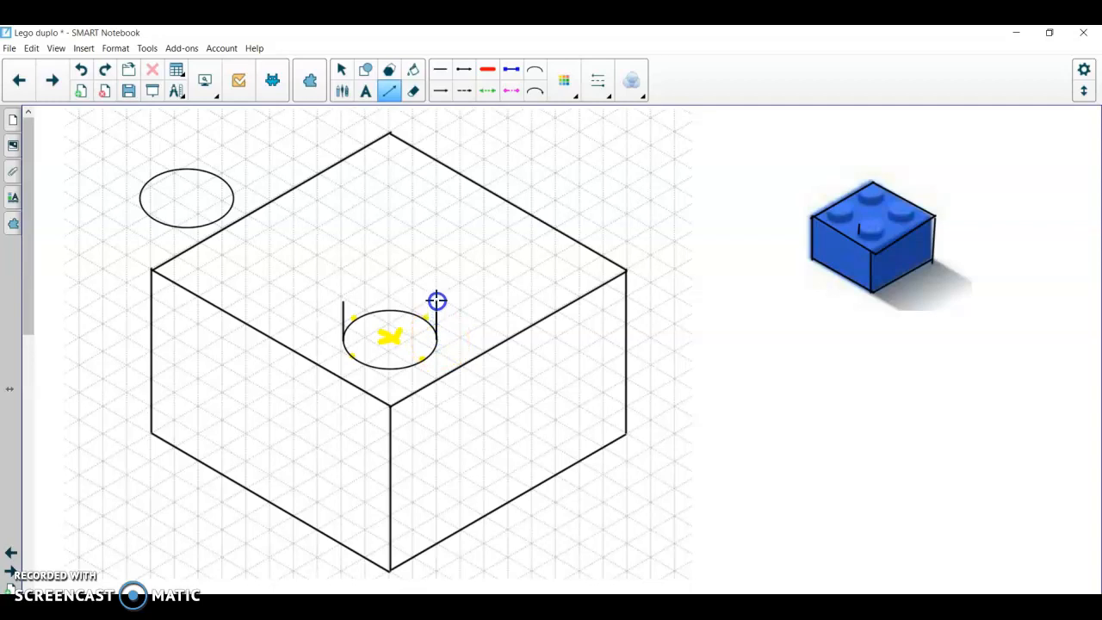
{"action": "left_click_drag", "start_coordinate": [438, 301], "coordinate": [436, 302]}
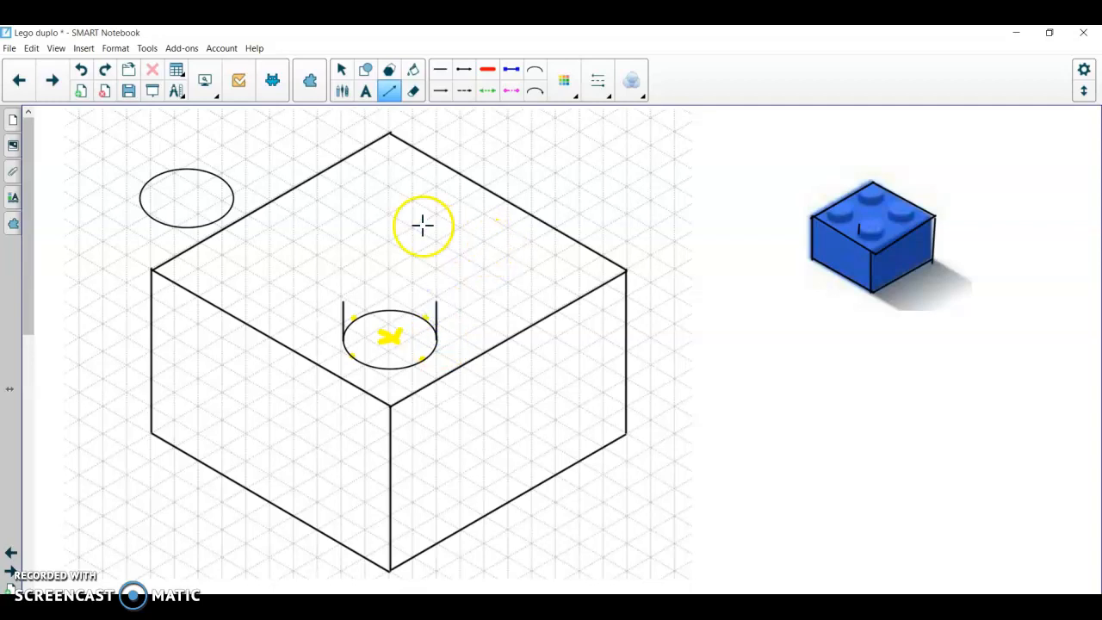
Move the copied ellipse onto the upper ends of the two vertical lines to form the stud's top
{"action": "left_click", "coordinate": [341, 69]}
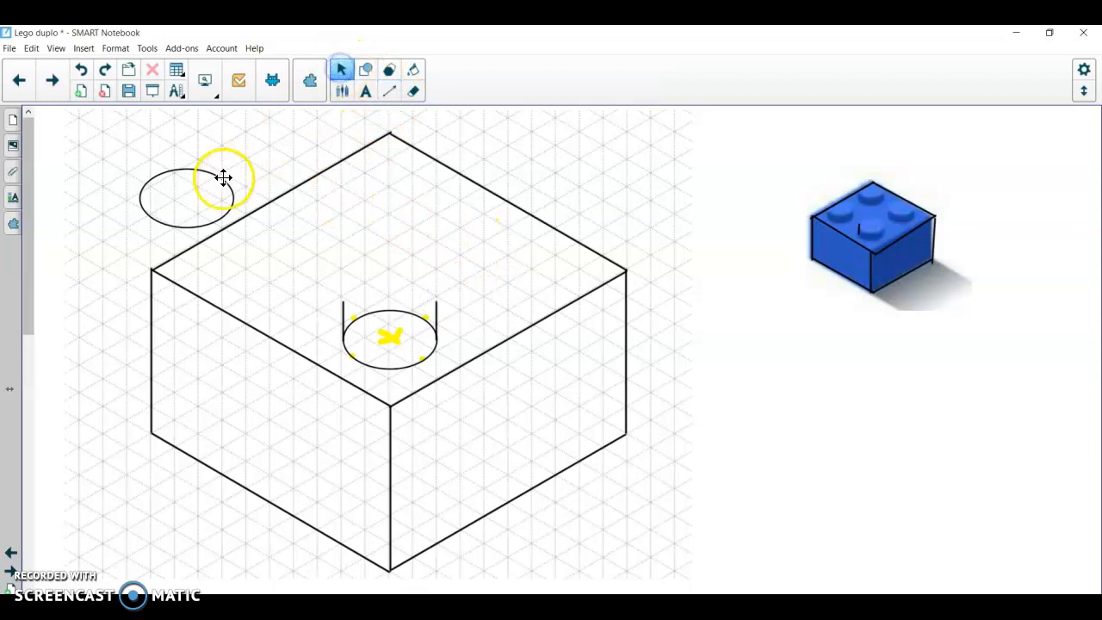
{"action": "left_click_drag", "start_coordinate": [401, 264], "coordinate": [399, 265]}
{"action": "key", "text": "ctrl+z"}
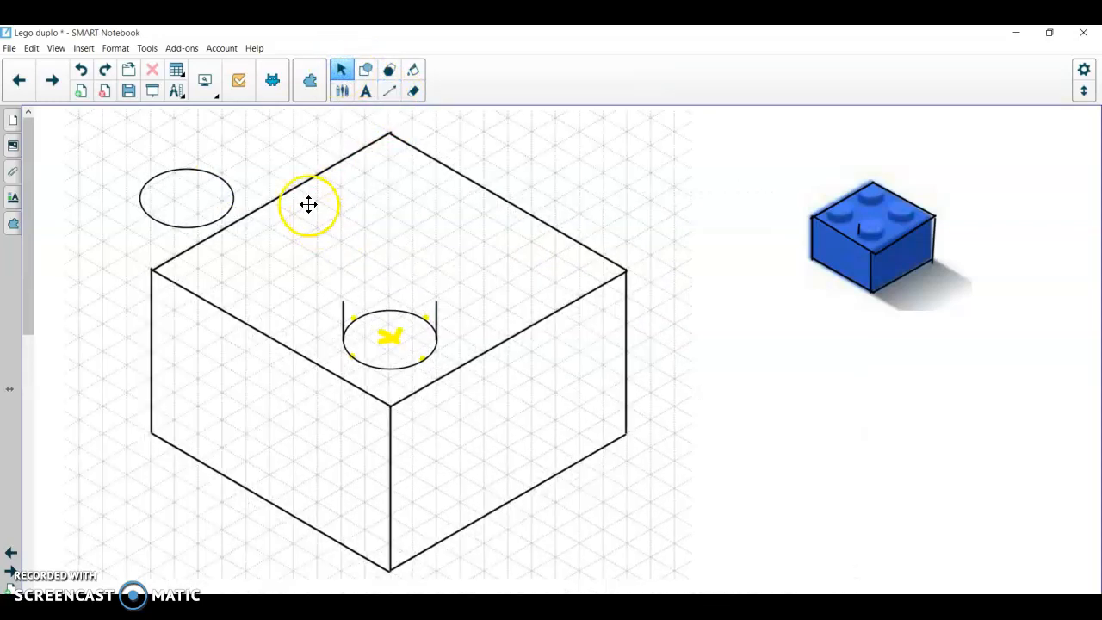
{"action": "left_click", "coordinate": [216, 179]}
{"action": "left_click_drag", "start_coordinate": [216, 180], "coordinate": [429, 284]}
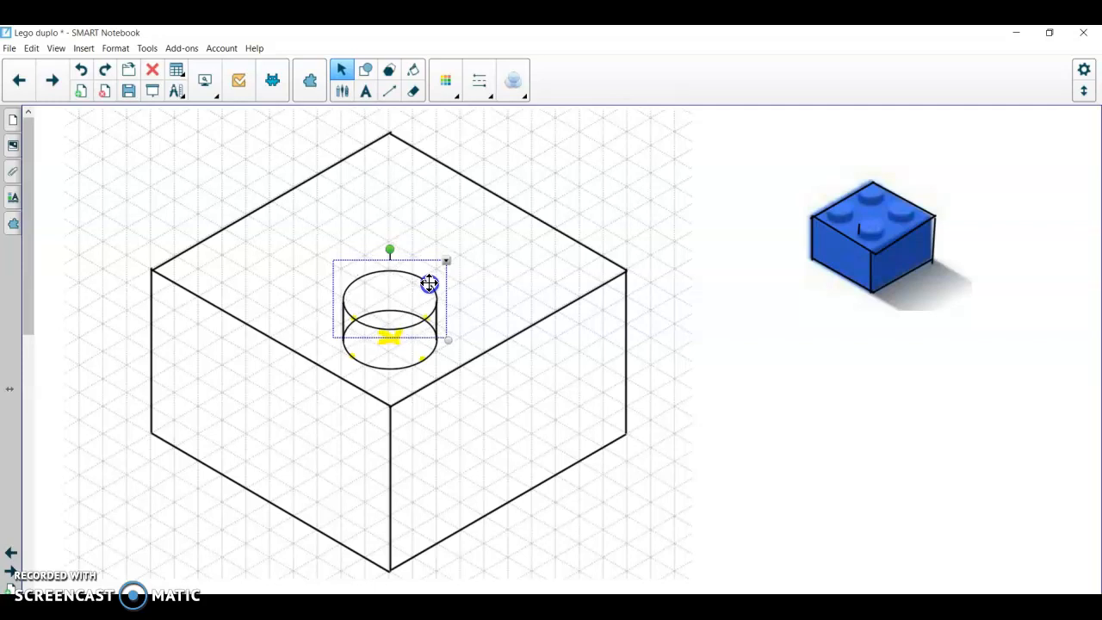
{"action": "left_click", "coordinate": [661, 203]}
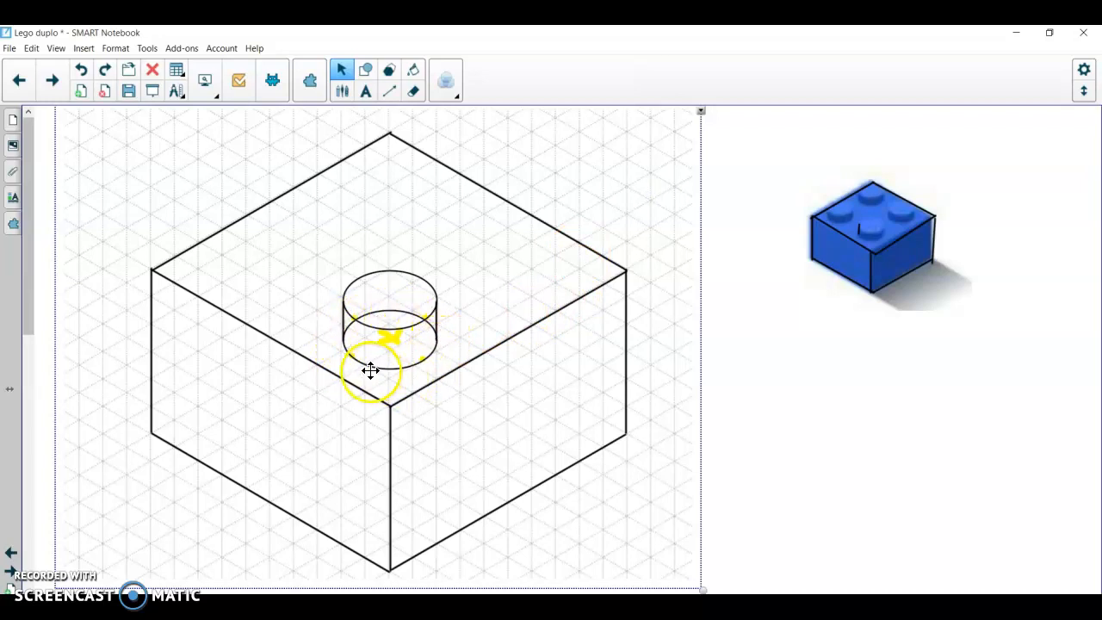
Paint over the hidden back half of the base ellipse and the yellow construction marks with a white pen
{"action": "left_click", "coordinate": [345, 97]}
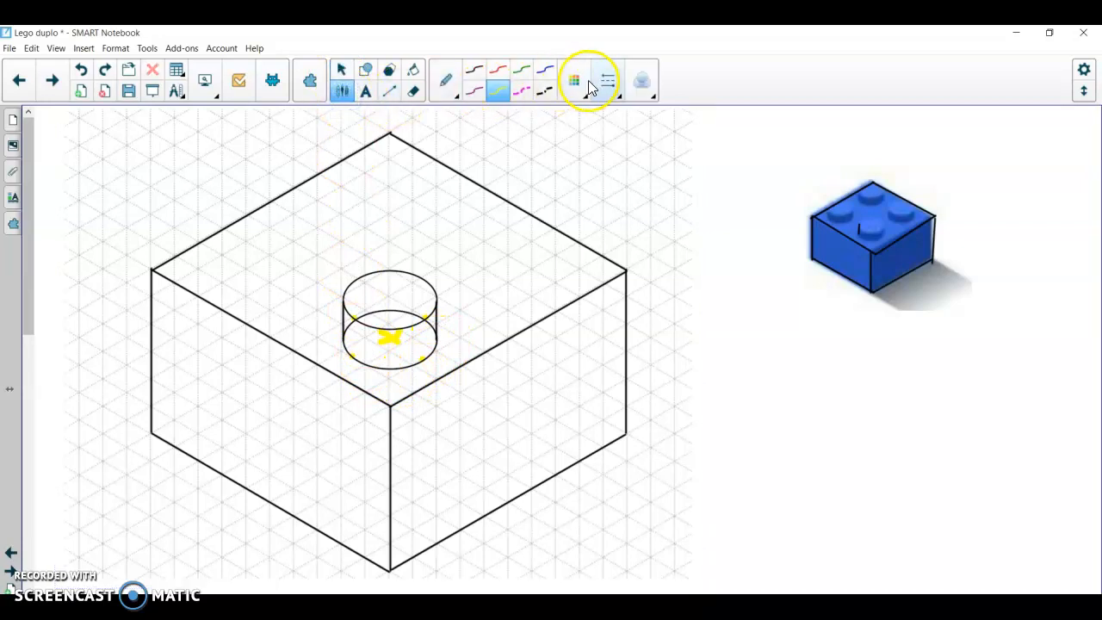
{"action": "left_click", "coordinate": [568, 97]}
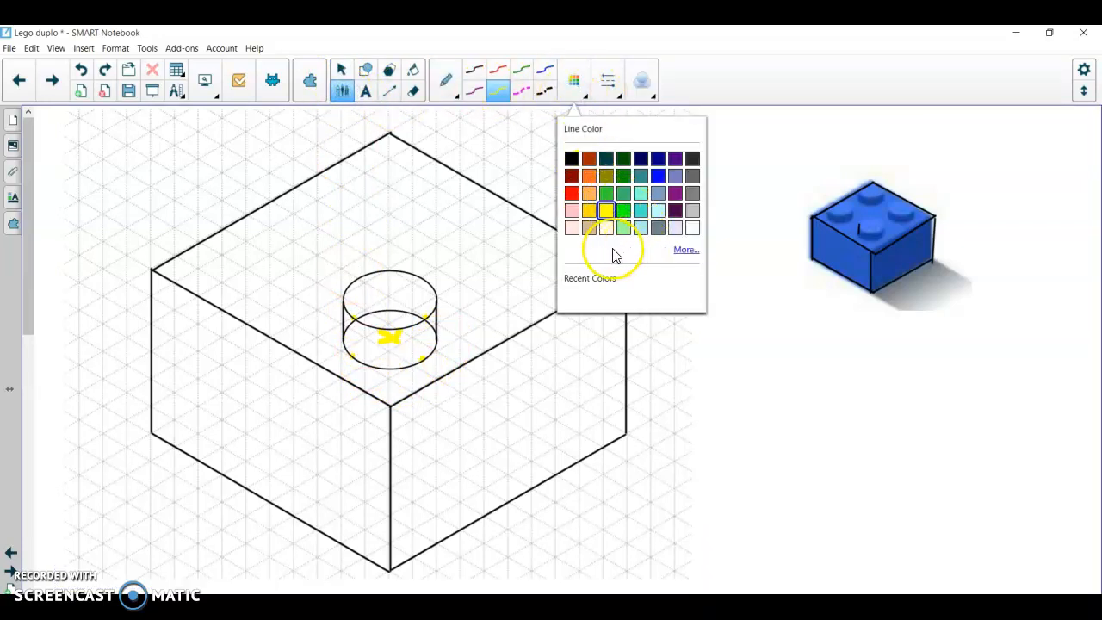
{"action": "left_click", "coordinate": [692, 228]}
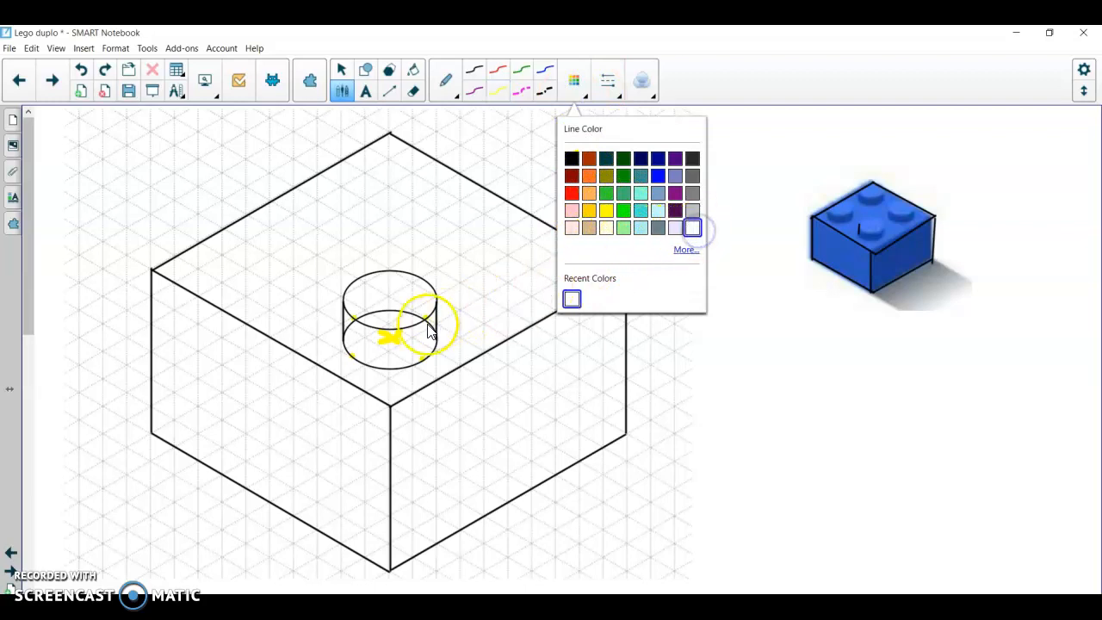
{"action": "left_click", "coordinate": [390, 347]}
{"action": "mouse_move", "coordinate": [390, 341]}
{"action": "left_mouse_down"}
{"action": "mouse_move", "coordinate": [404, 341]}
{"action": "mouse_move", "coordinate": [357, 318]}
{"action": "mouse_move", "coordinate": [348, 334]}
{"action": "mouse_move", "coordinate": [371, 313]}
{"action": "left_mouse_up"}
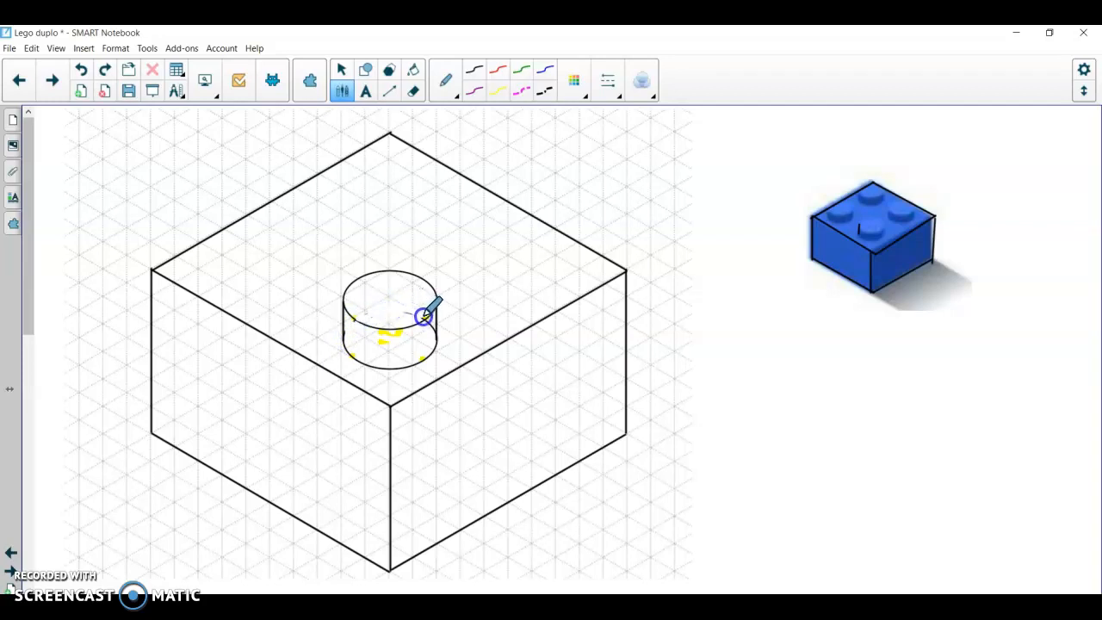
{"action": "mouse_move", "coordinate": [423, 317]}
{"action": "left_mouse_down"}
{"action": "mouse_move", "coordinate": [365, 318]}
{"action": "mouse_move", "coordinate": [430, 320]}
{"action": "mouse_move", "coordinate": [431, 333]}
{"action": "mouse_move", "coordinate": [431, 301]}
{"action": "mouse_move", "coordinate": [405, 332]}
{"action": "left_mouse_up"}
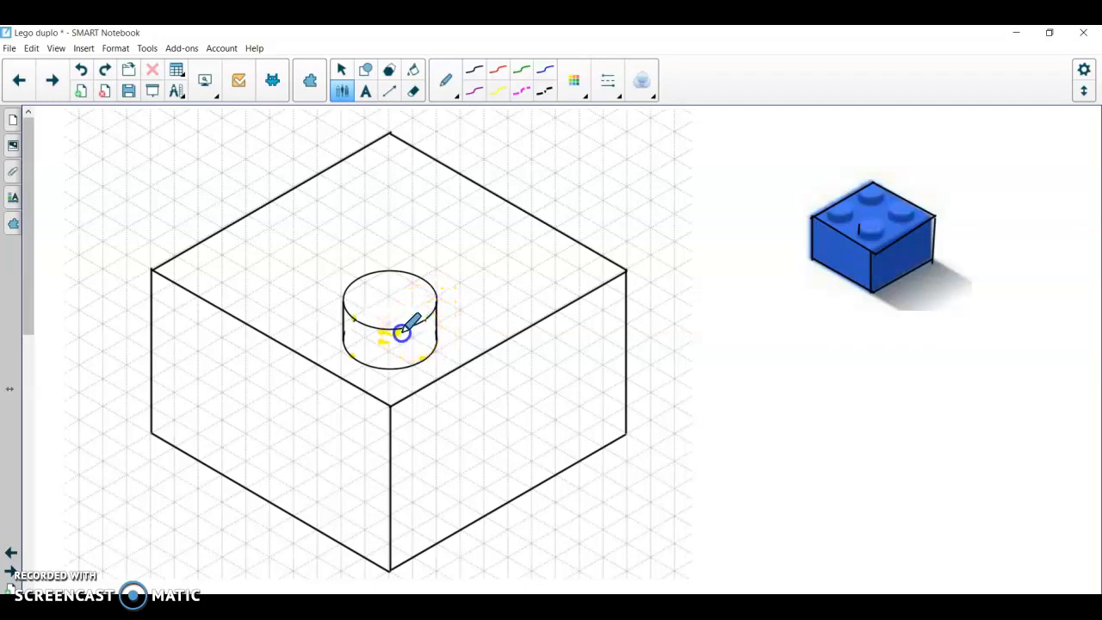
{"action": "left_click_drag", "start_coordinate": [377, 335], "coordinate": [422, 355]}
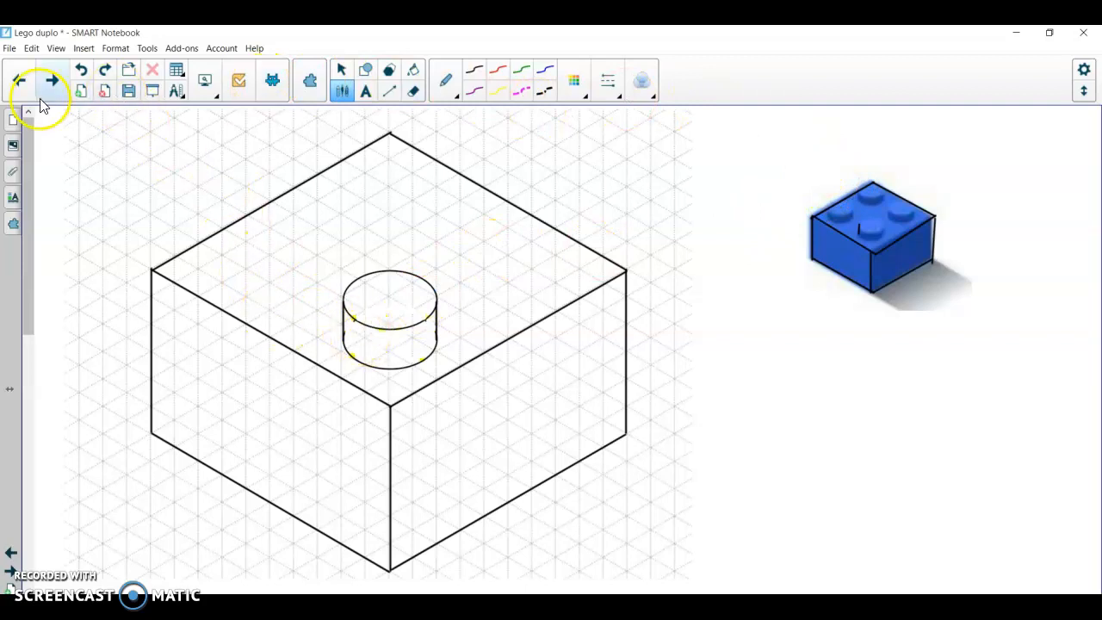
Duplicate the stud's top ellipse, move the copy over the stud and shrink it slightly
{"action": "left_click", "coordinate": [345, 69]}
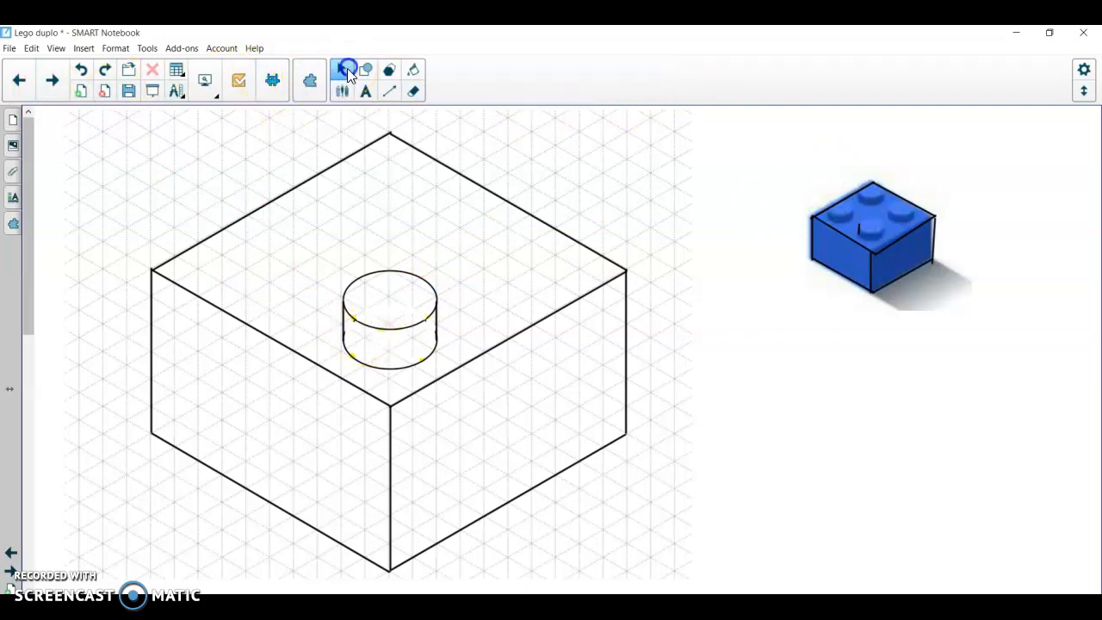
{"action": "left_click", "coordinate": [379, 272]}
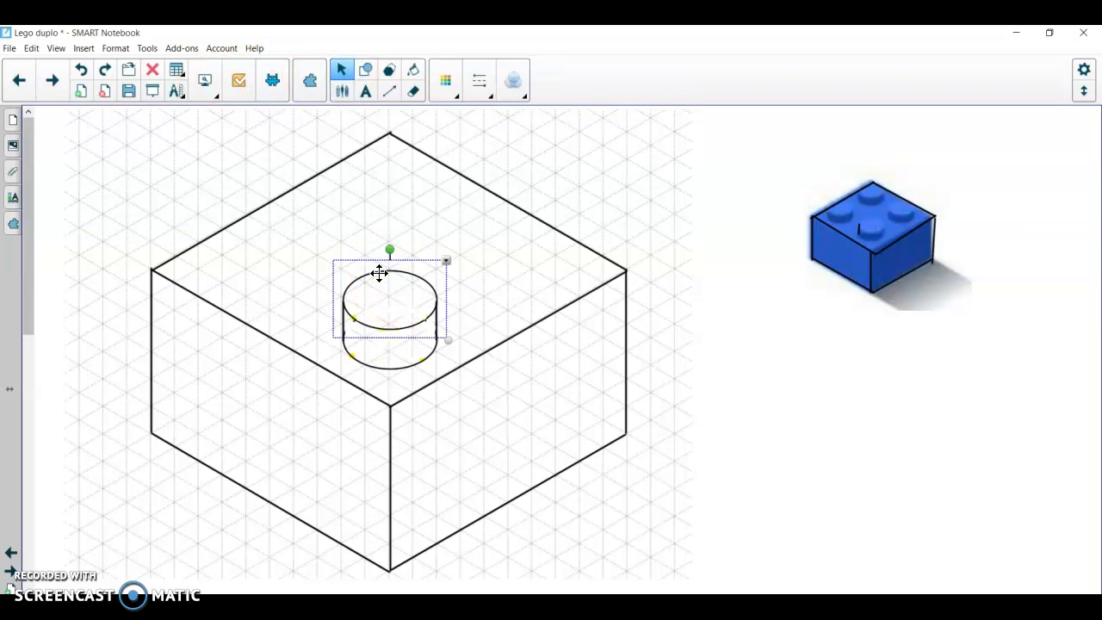
{"action": "key", "text": "ctrl+v"}
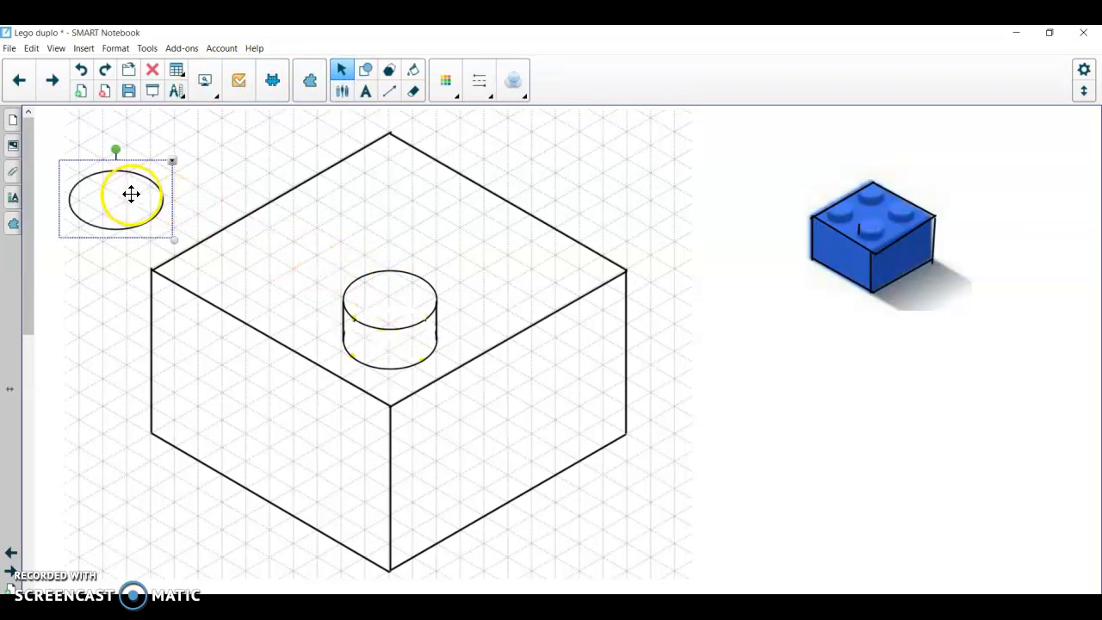
{"action": "left_click", "coordinate": [166, 196]}
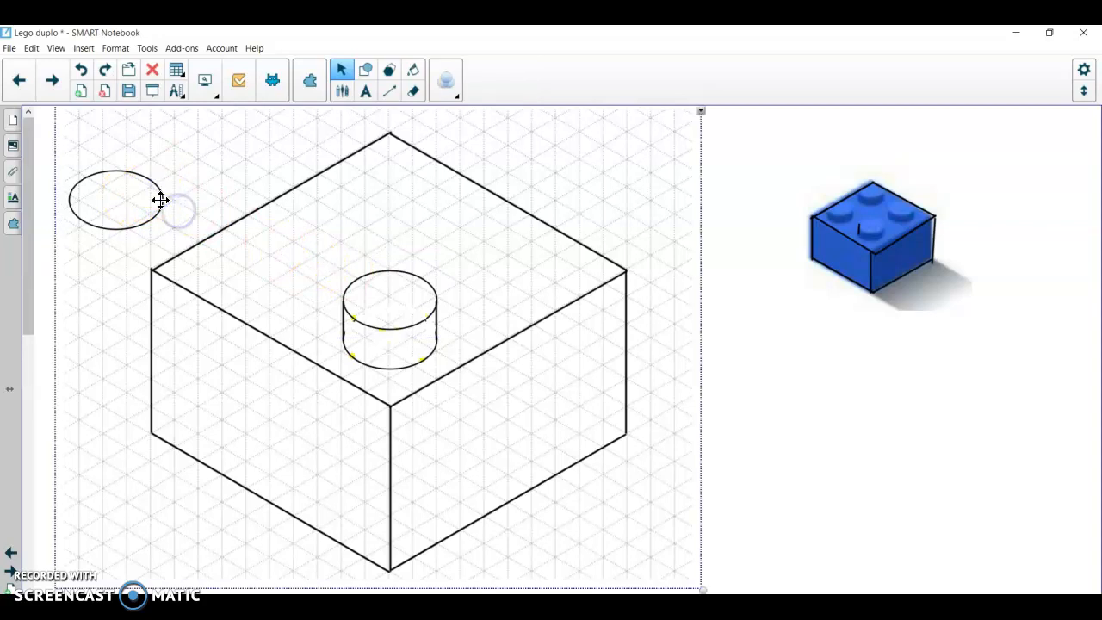
{"action": "left_click", "coordinate": [159, 203]}
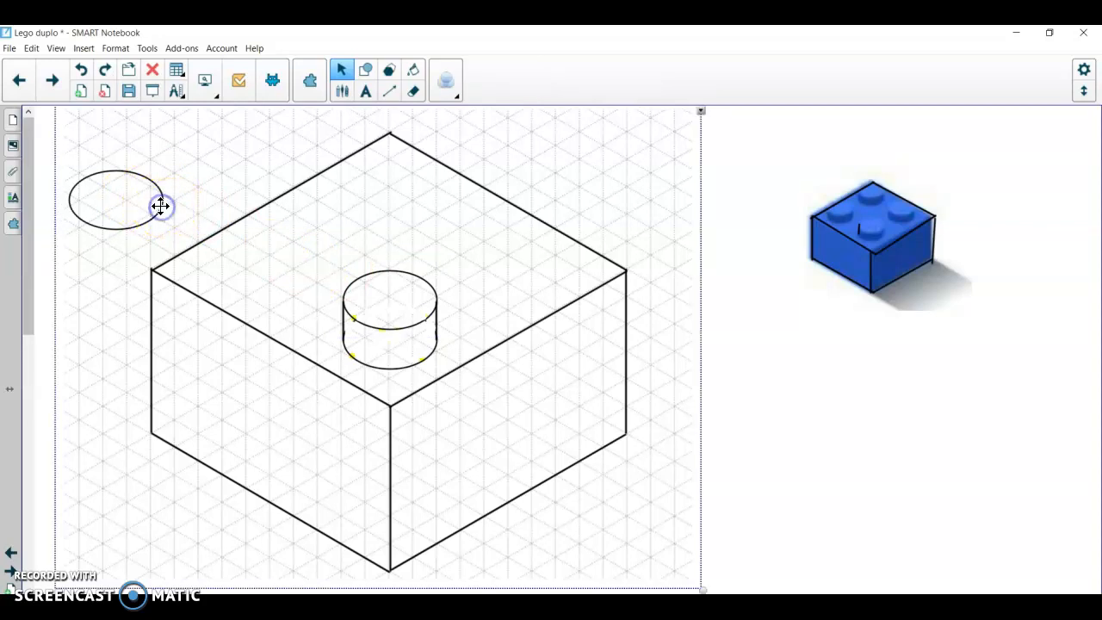
{"action": "left_click_drag", "start_coordinate": [136, 227], "coordinate": [435, 311]}
{"action": "left_click", "coordinate": [453, 323]}
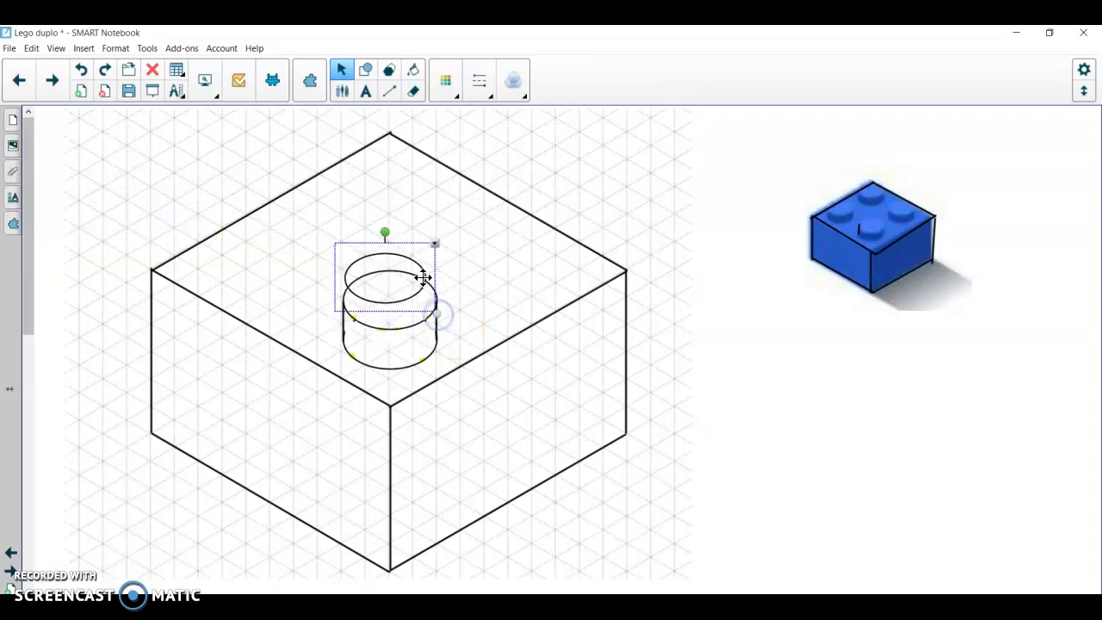
Centre the smaller ellipse inside the stud's top ellipse and fine-tune its size to leave an even rim
{"action": "left_click", "coordinate": [418, 259]}
{"action": "left_click", "coordinate": [415, 260]}
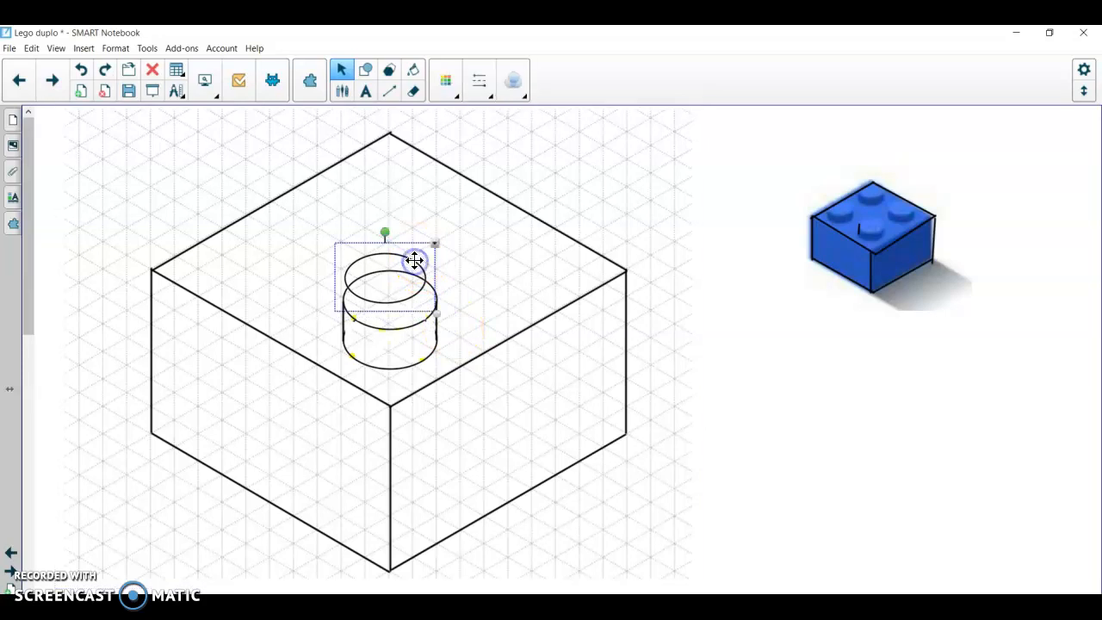
{"action": "left_click_drag", "start_coordinate": [416, 260], "coordinate": [424, 290]}
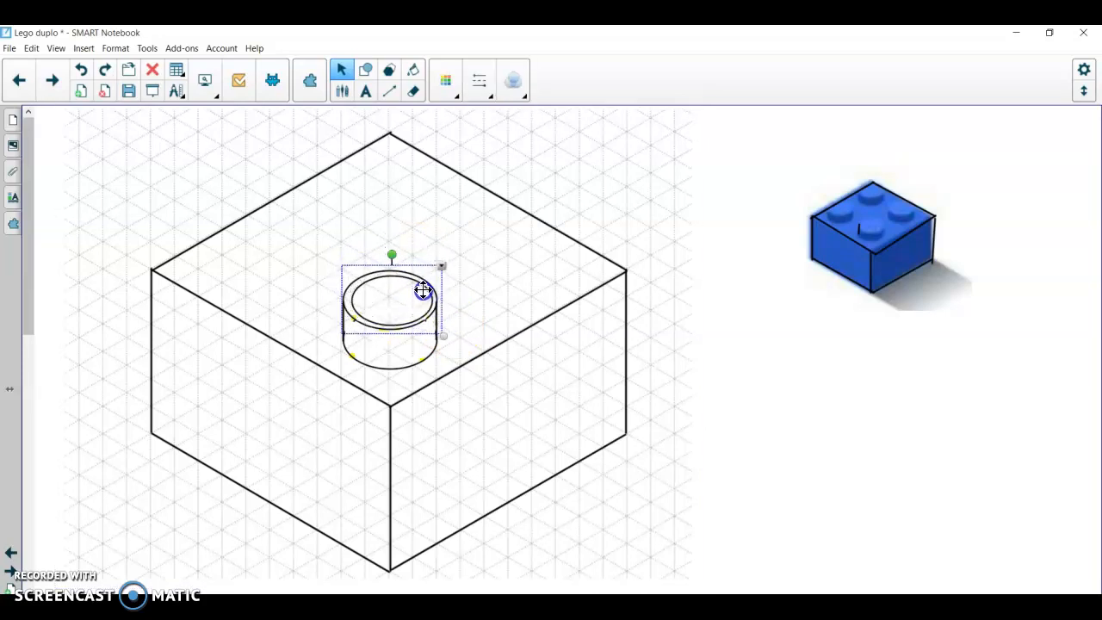
{"action": "left_click_drag", "start_coordinate": [443, 335], "coordinate": [441, 332]}
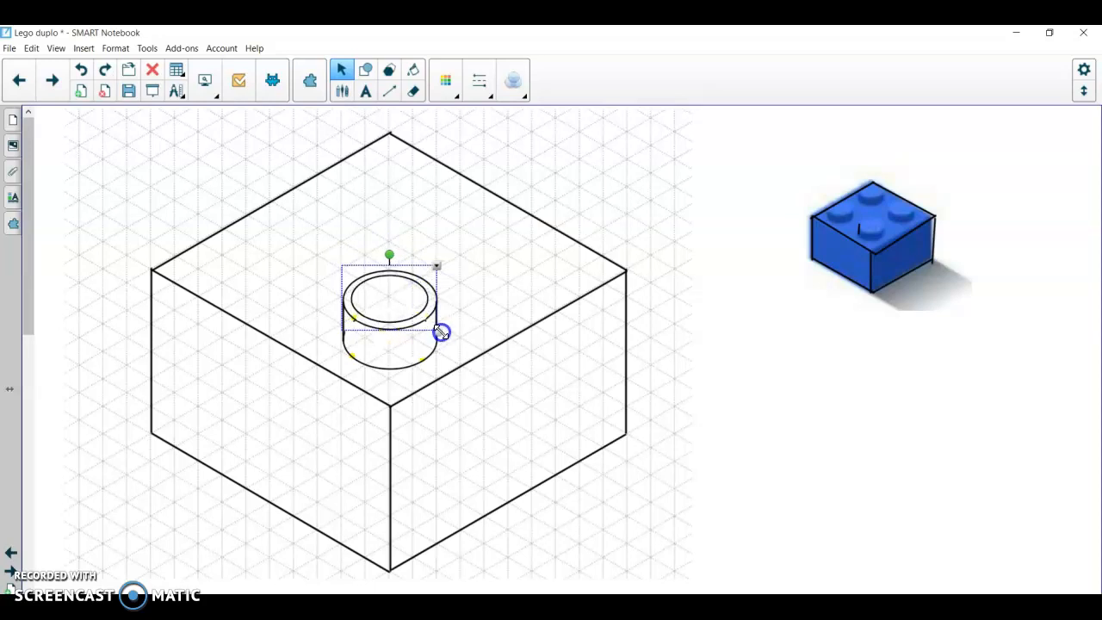
{"action": "left_click", "coordinate": [477, 308]}
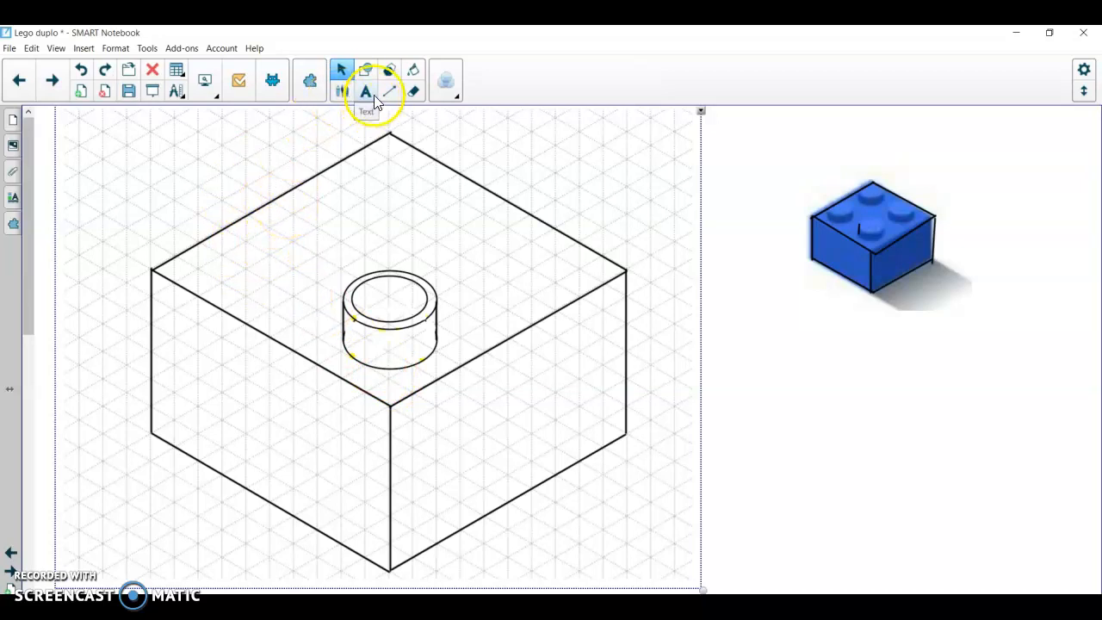
Try to duplicate the front stud from a multiple selection of its parts, and undo the pasted copy
{"action": "left_click", "coordinate": [344, 325]}
{"action": "left_click", "coordinate": [383, 370], "text": "ctrl"}
{"action": "left_click", "coordinate": [436, 335], "text": "ctrl"}
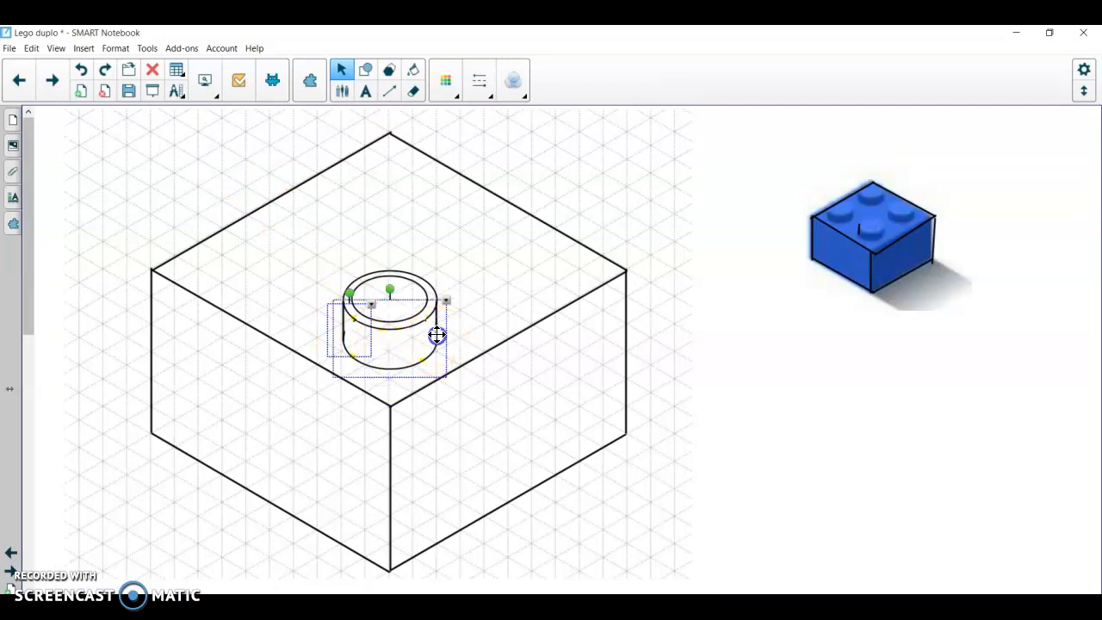
{"action": "left_click", "coordinate": [413, 316], "text": "ctrl"}
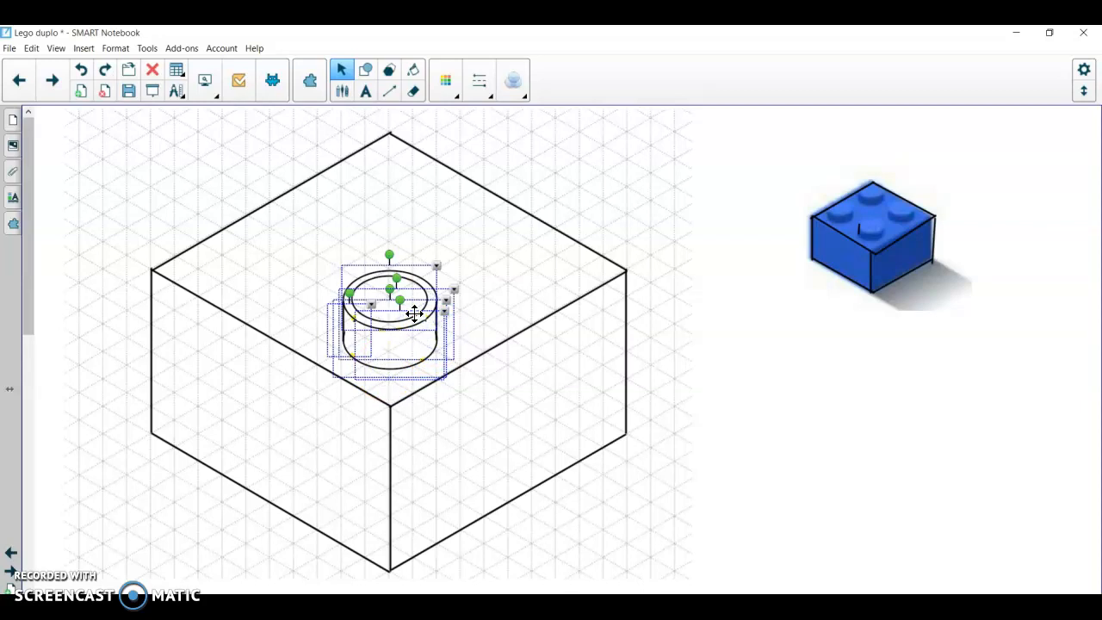
{"action": "key", "text": "ctrl+v"}
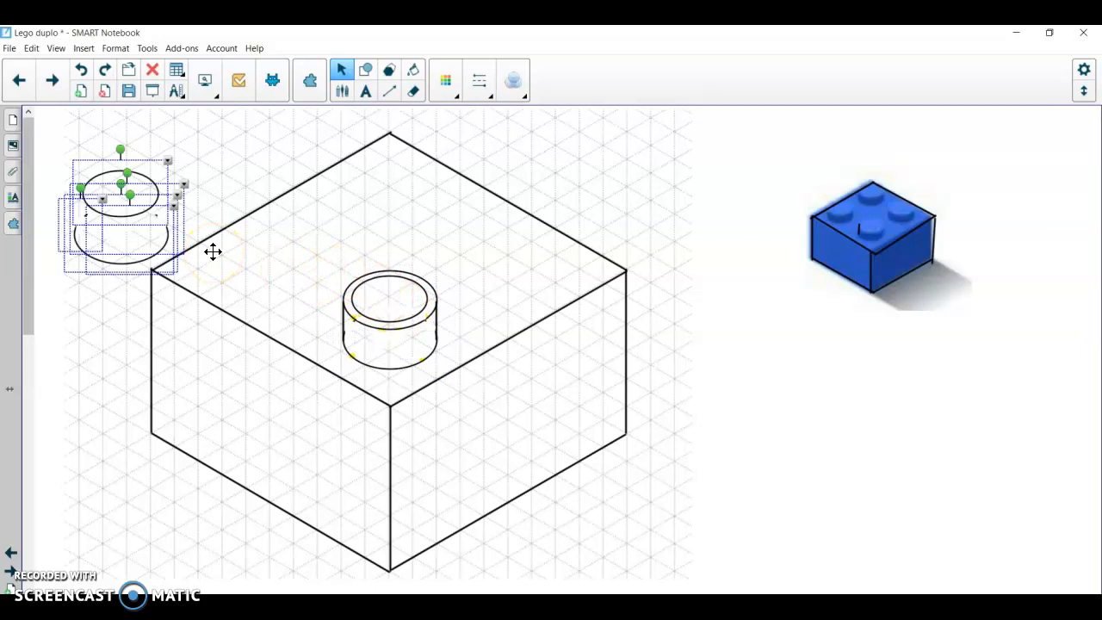
{"action": "key", "text": "ctrl+z"}
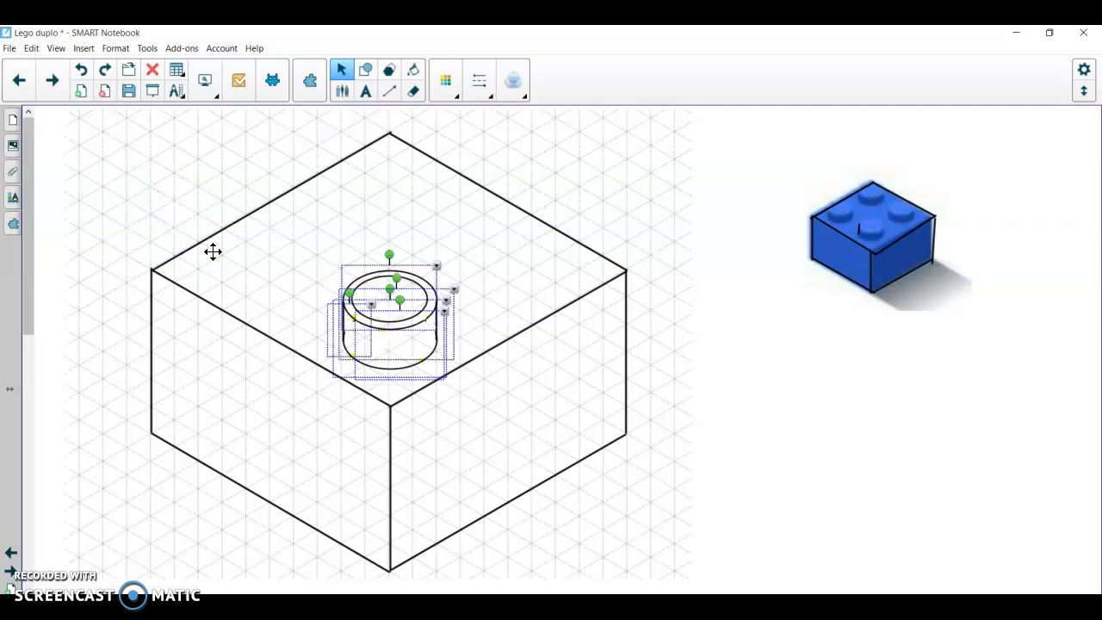
Select all parts of the front stud and place copies at the left, right and back stud positions on the top face
{"action": "left_click", "coordinate": [312, 306]}
{"action": "left_click", "coordinate": [355, 315]}
{"action": "left_click", "coordinate": [354, 298]}
{"action": "left_click", "coordinate": [353, 300], "text": "ctrl"}
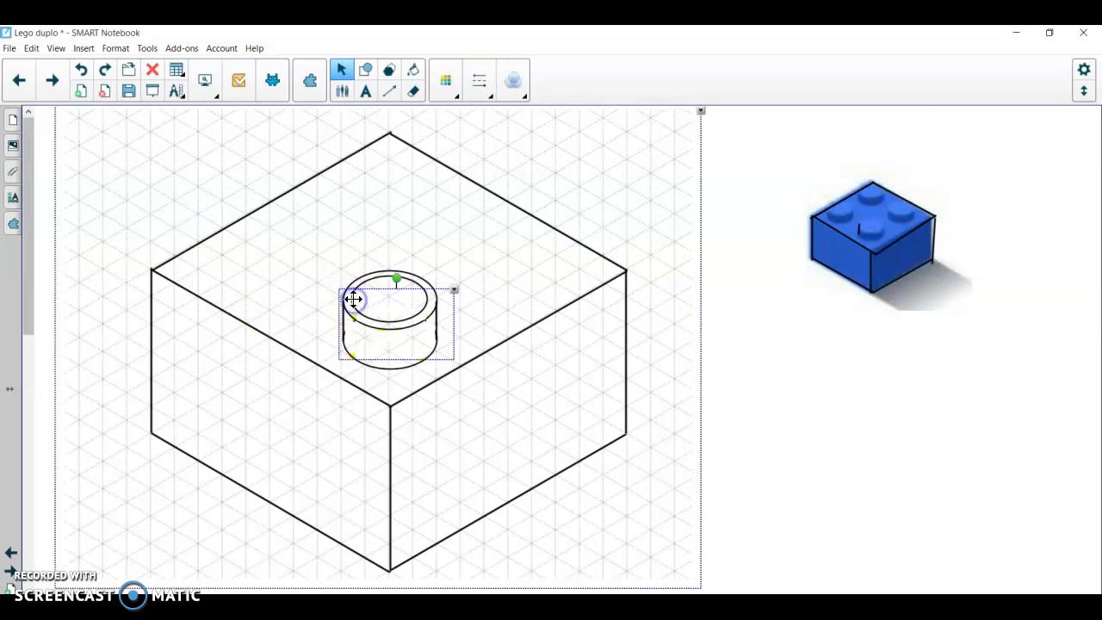
{"action": "left_click", "coordinate": [365, 289], "text": "ctrl"}
{"action": "left_click", "coordinate": [364, 315]}
{"action": "left_click", "coordinate": [355, 318], "text": "ctrl"}
{"action": "left_click", "coordinate": [355, 318], "text": "ctrl"}
{"action": "left_click", "coordinate": [356, 319], "text": "ctrl"}
{"action": "left_click", "coordinate": [361, 314], "text": "ctrl"}
{"action": "left_click", "coordinate": [343, 331]}
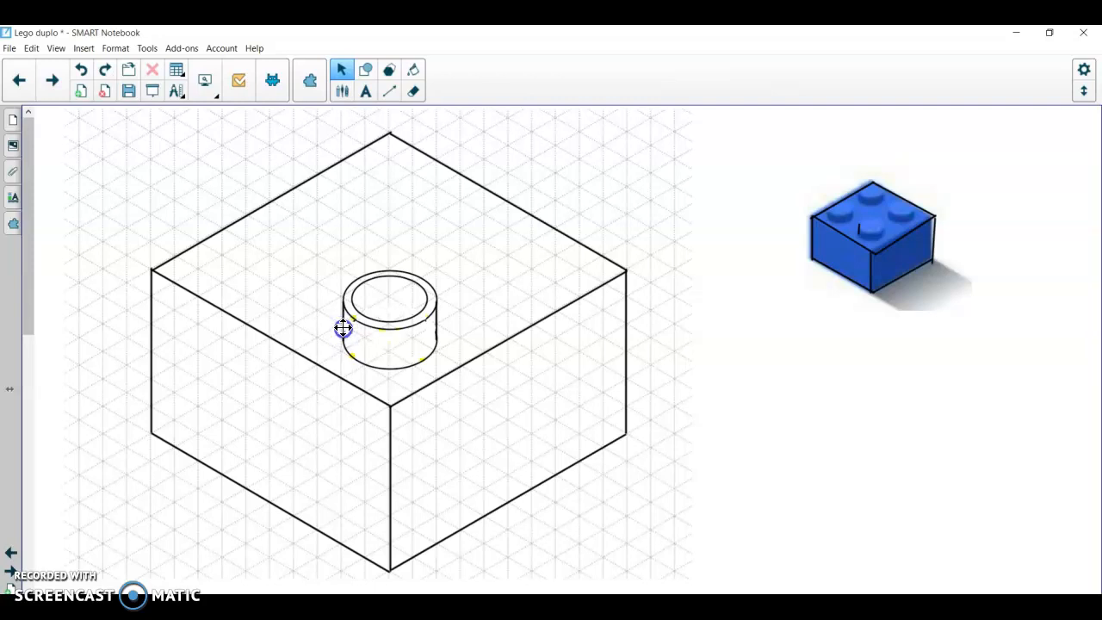
{"action": "left_click", "coordinate": [343, 328]}
{"action": "left_click", "coordinate": [436, 328], "text": "ctrl"}
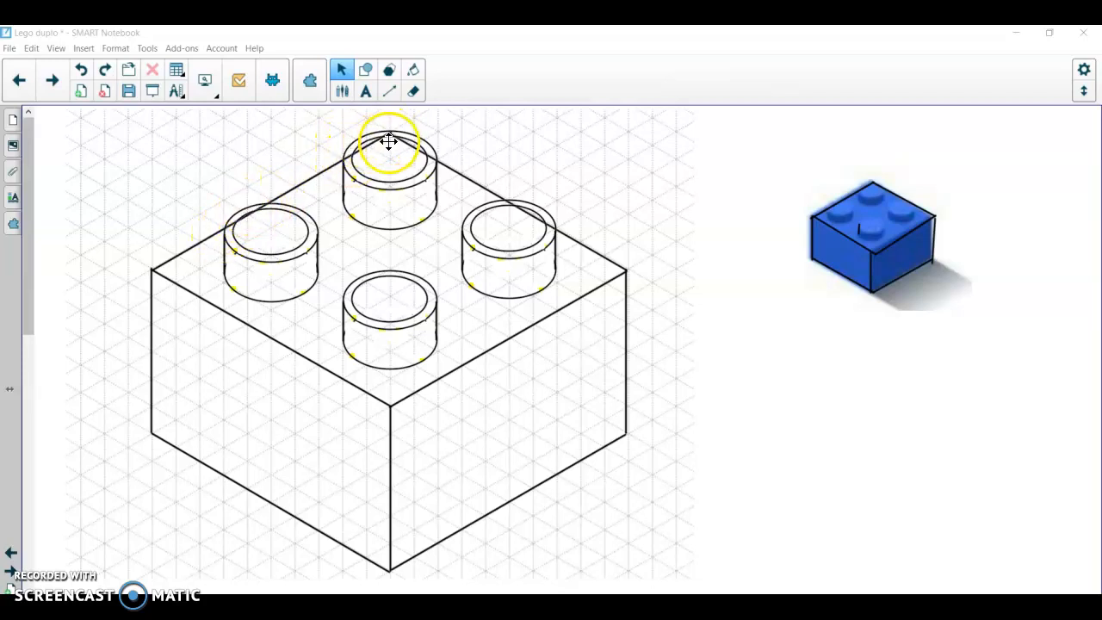
Split the top face's back-left edge into two segments, one outside the left stud and one between the left and back studs
{"action": "right_click", "coordinate": [319, 175]}
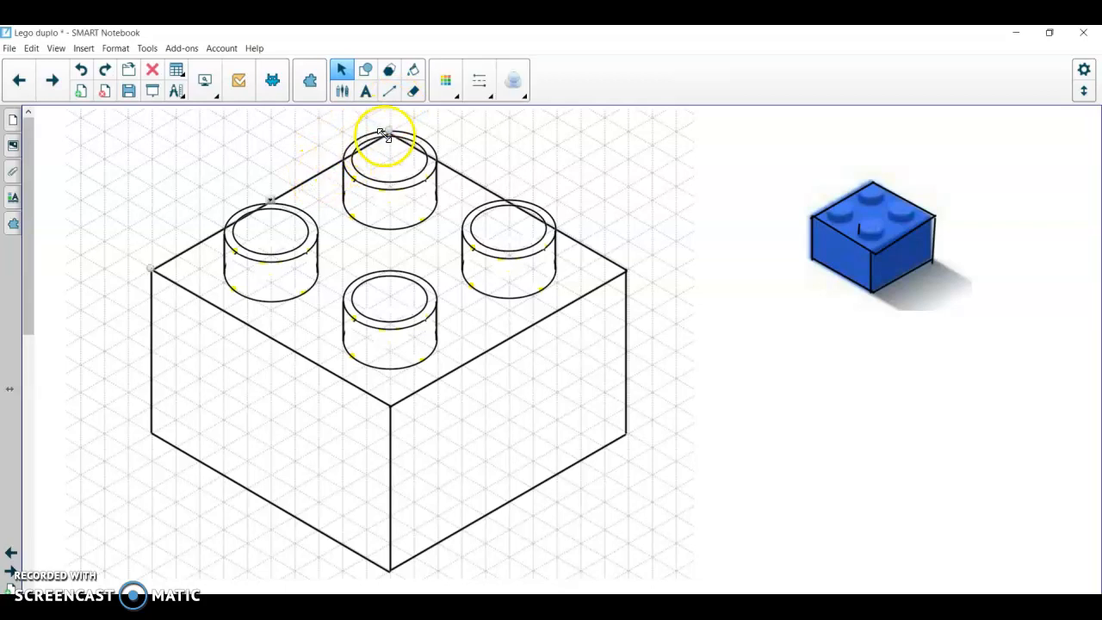
{"action": "left_click_drag", "start_coordinate": [387, 129], "coordinate": [223, 227]}
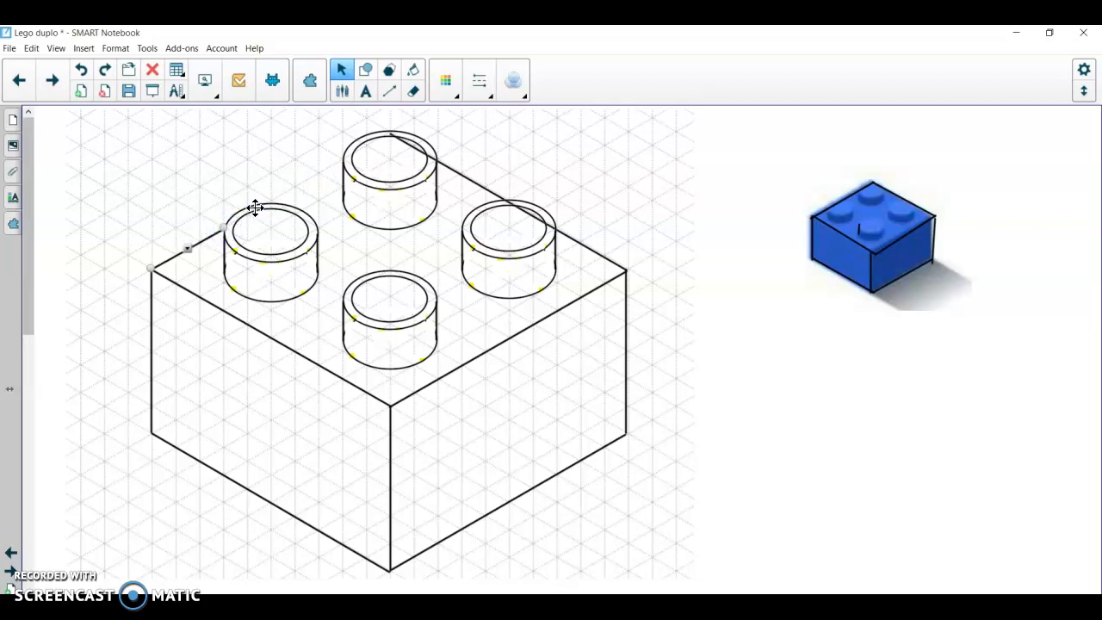
{"action": "left_click_drag", "start_coordinate": [188, 249], "coordinate": [324, 177]}
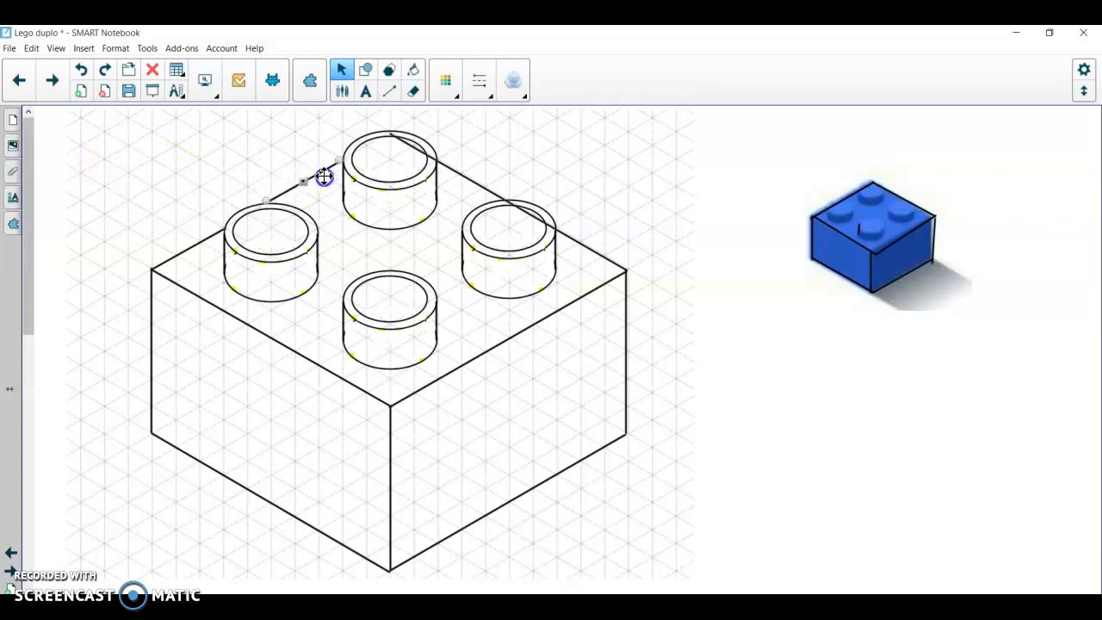
{"action": "left_click", "coordinate": [323, 145]}
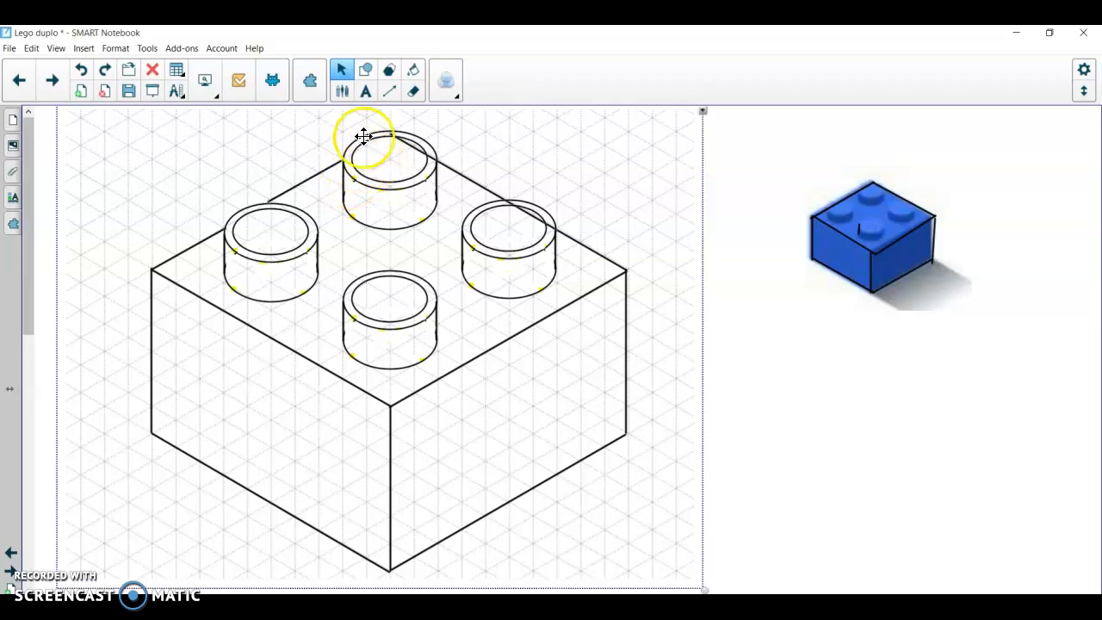
Split the top face's back-right edge the same way, leaving segments only where the back and right studs do not cover it
{"action": "left_click", "coordinate": [454, 167]}
{"action": "mouse_move", "coordinate": [388, 131]}
{"action": "left_mouse_down"}
{"action": "mouse_move", "coordinate": [571, 238]}
{"action": "mouse_move", "coordinate": [558, 213]}
{"action": "mouse_move", "coordinate": [192, 168]}
{"action": "mouse_move", "coordinate": [128, 202]}
{"action": "mouse_move", "coordinate": [480, 204]}
{"action": "mouse_move", "coordinate": [505, 186]}
{"action": "left_mouse_up"}
{"action": "left_click", "coordinate": [536, 169]}
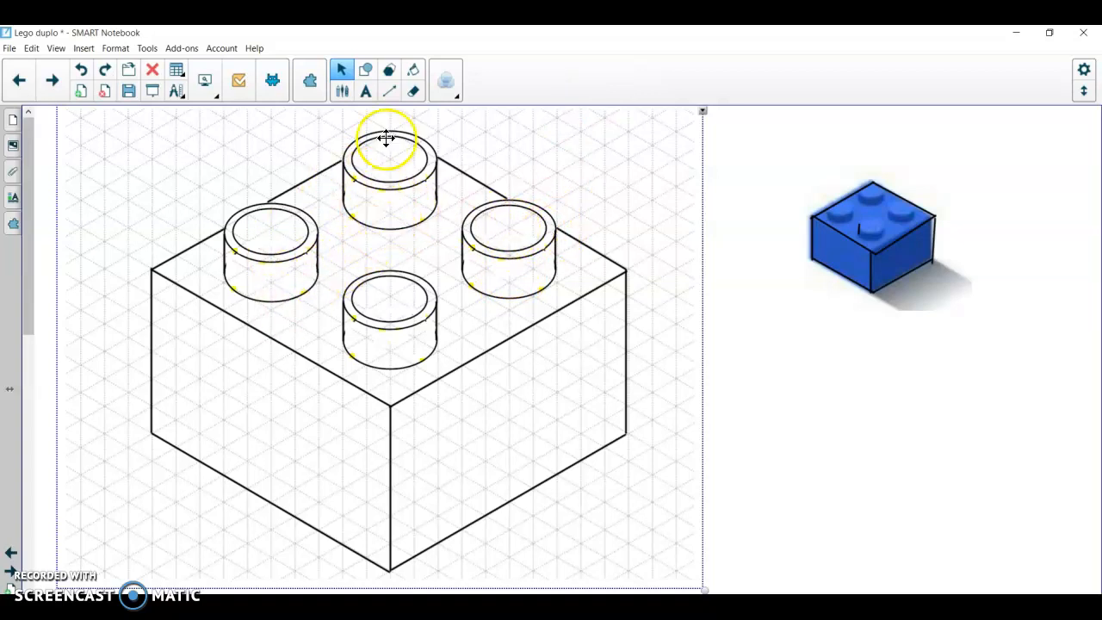
Draw yellow guide lines of the thinnest weight along both outer stud rows and along the front-right side of the left and back studs
{"action": "left_click", "coordinate": [389, 92]}
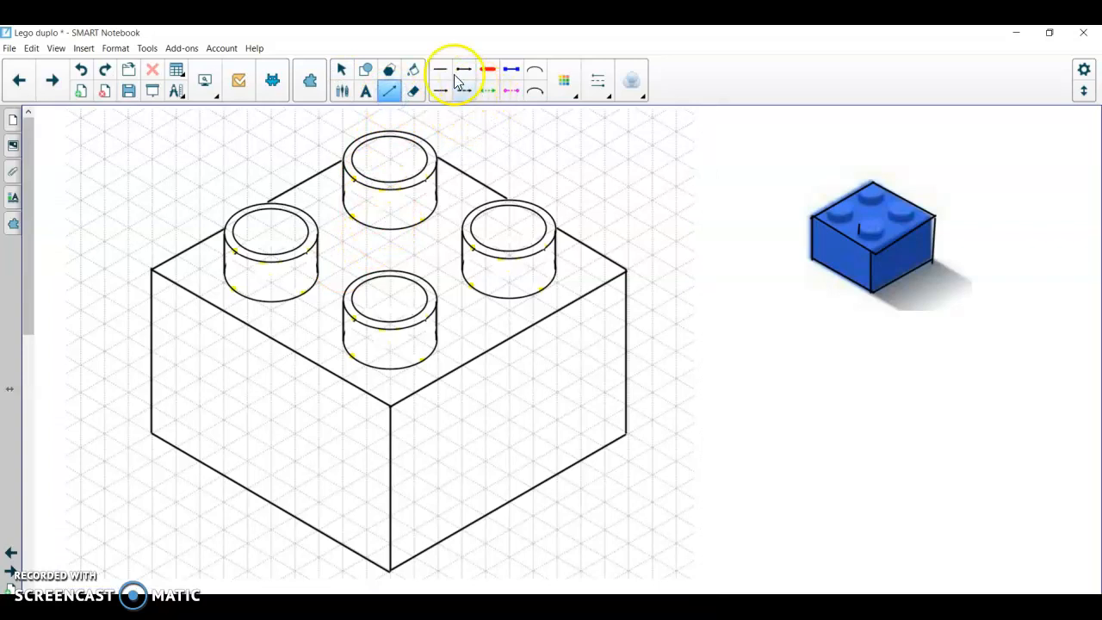
{"action": "left_click", "coordinate": [574, 96]}
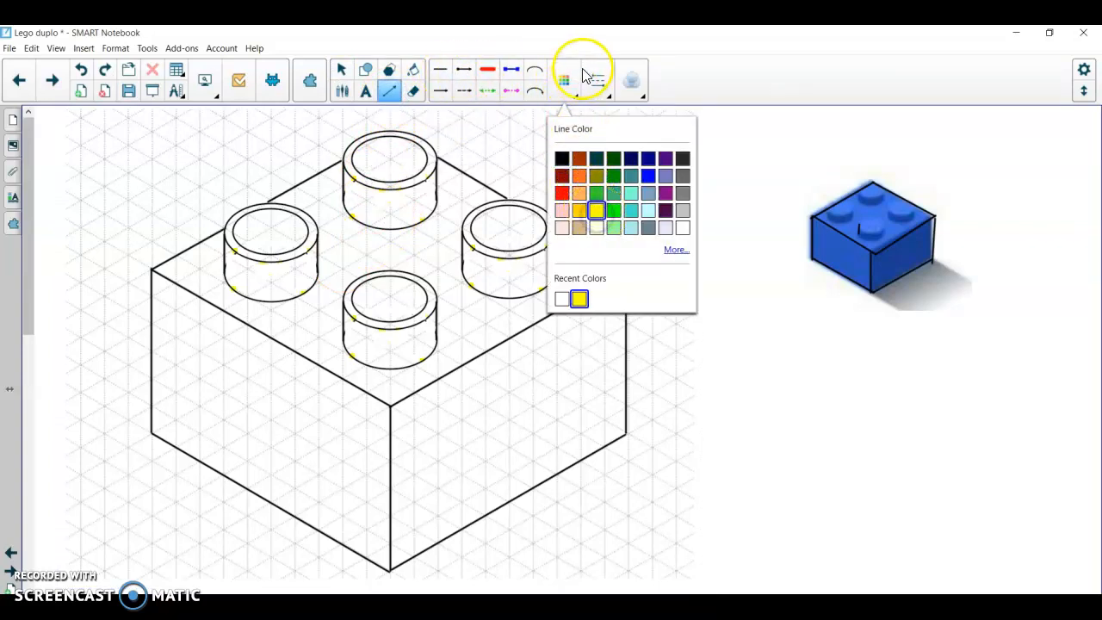
{"action": "left_click", "coordinate": [602, 93]}
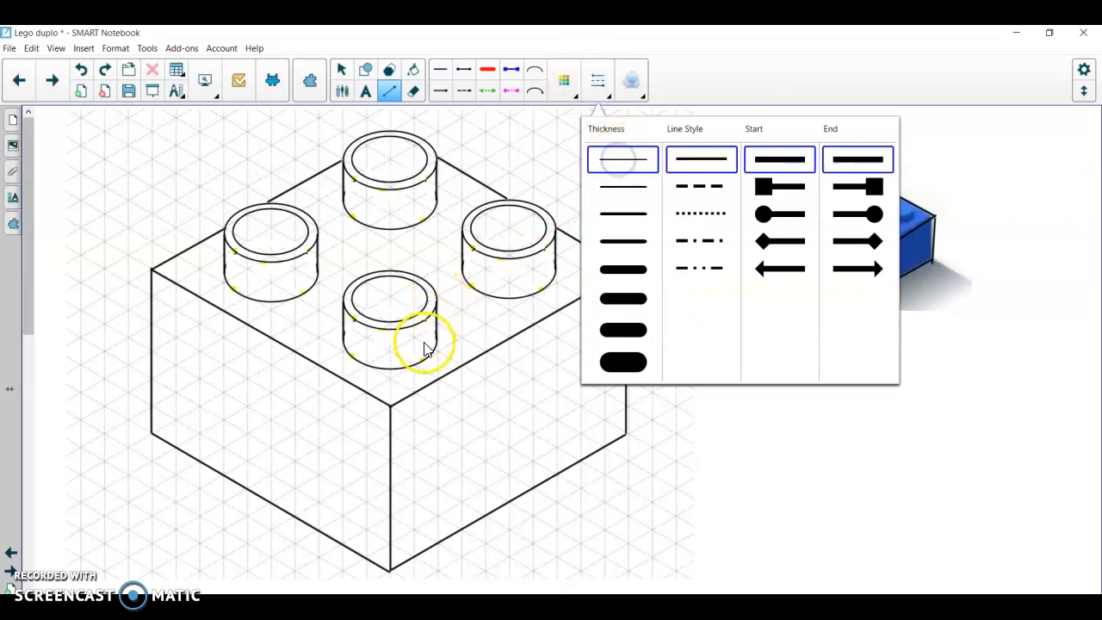
{"action": "left_click", "coordinate": [401, 373]}
{"action": "left_click_drag", "start_coordinate": [389, 378], "coordinate": [512, 308]}
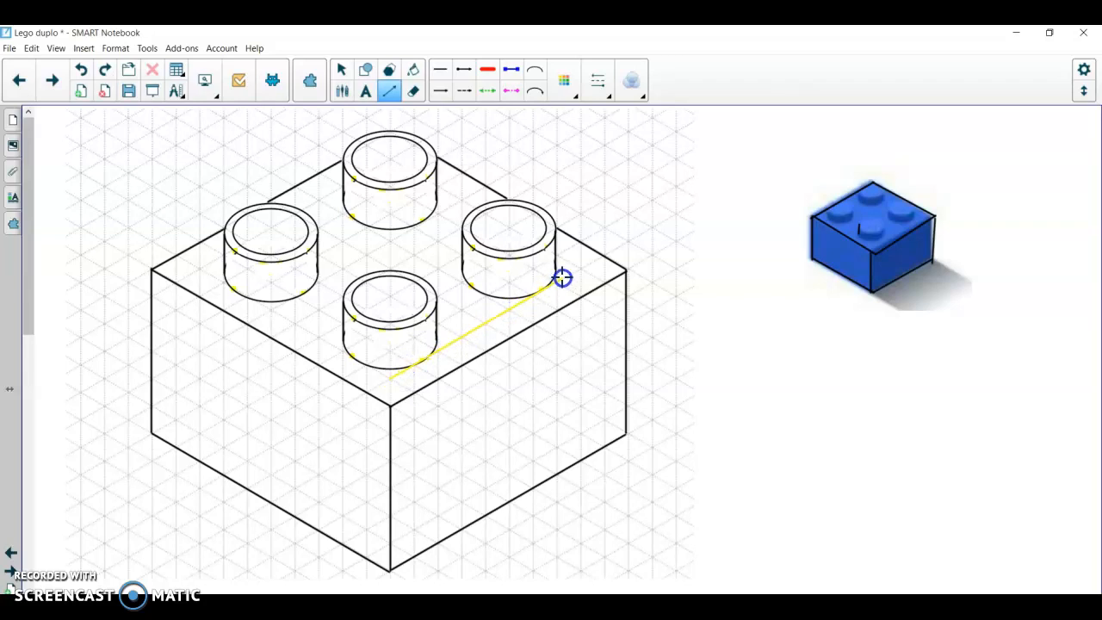
{"action": "left_click_drag", "start_coordinate": [392, 379], "coordinate": [217, 276]}
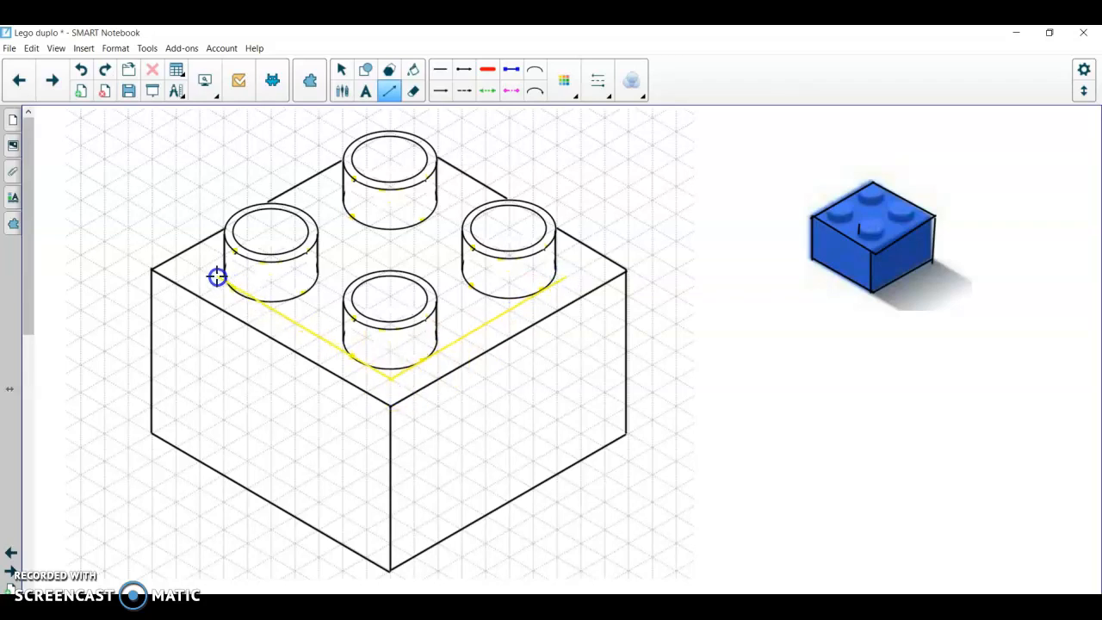
{"action": "left_click_drag", "start_coordinate": [259, 319], "coordinate": [433, 221]}
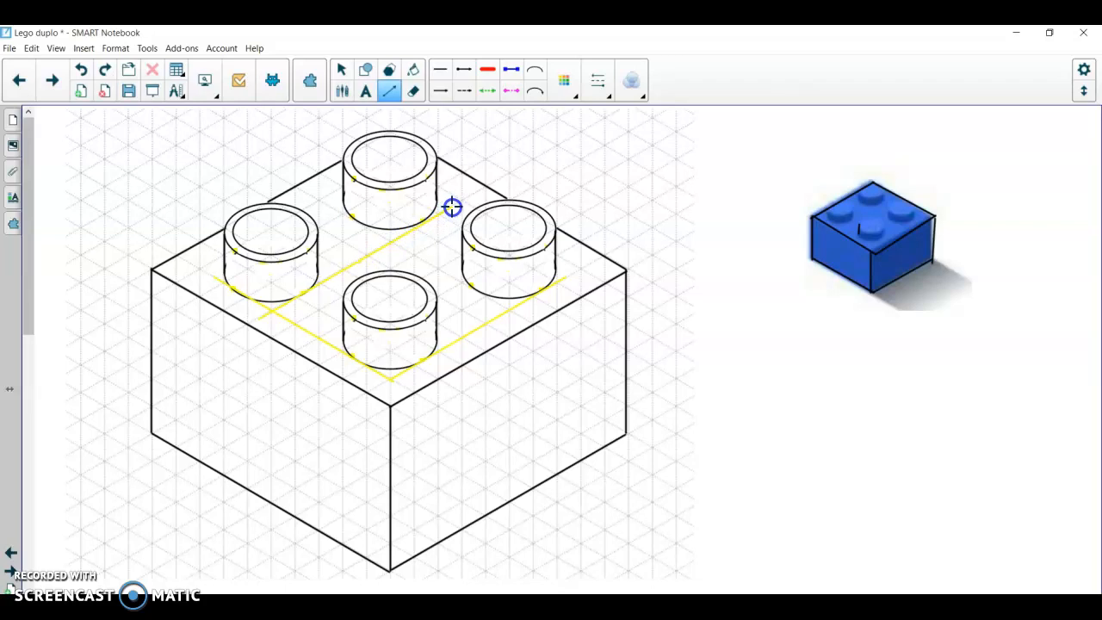
{"action": "left_click_drag", "start_coordinate": [442, 213], "coordinate": [452, 208]}
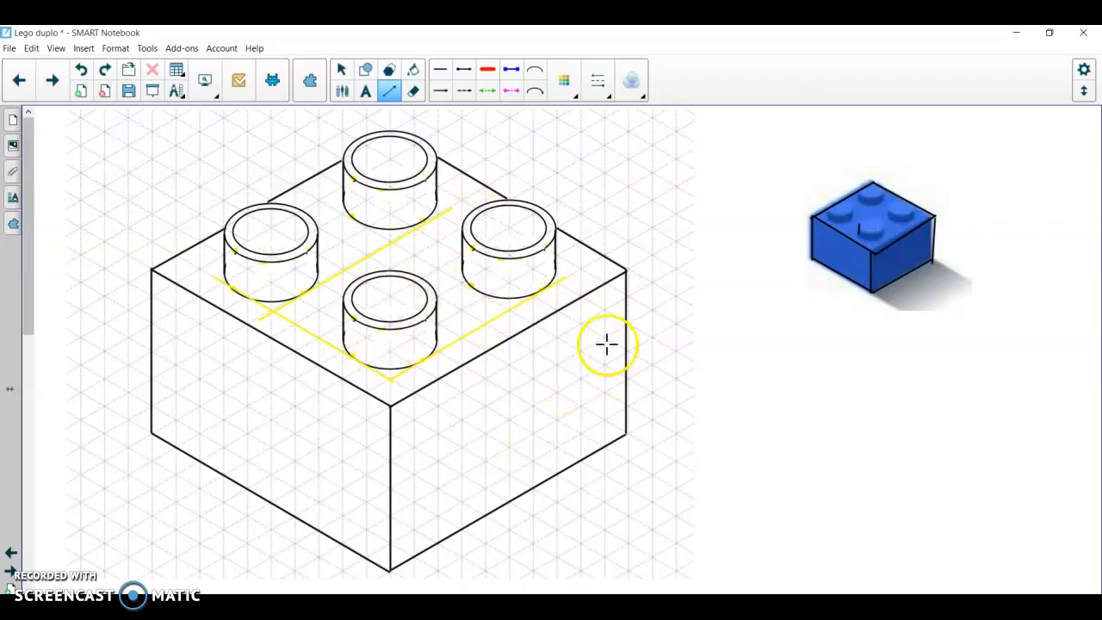
Review the top view of the brick on an earlier page and return to the isometric drawing
{"action": "left_click", "coordinate": [23, 86]}
{"action": "left_click", "coordinate": [23, 86]}
{"action": "left_click", "coordinate": [23, 86]}
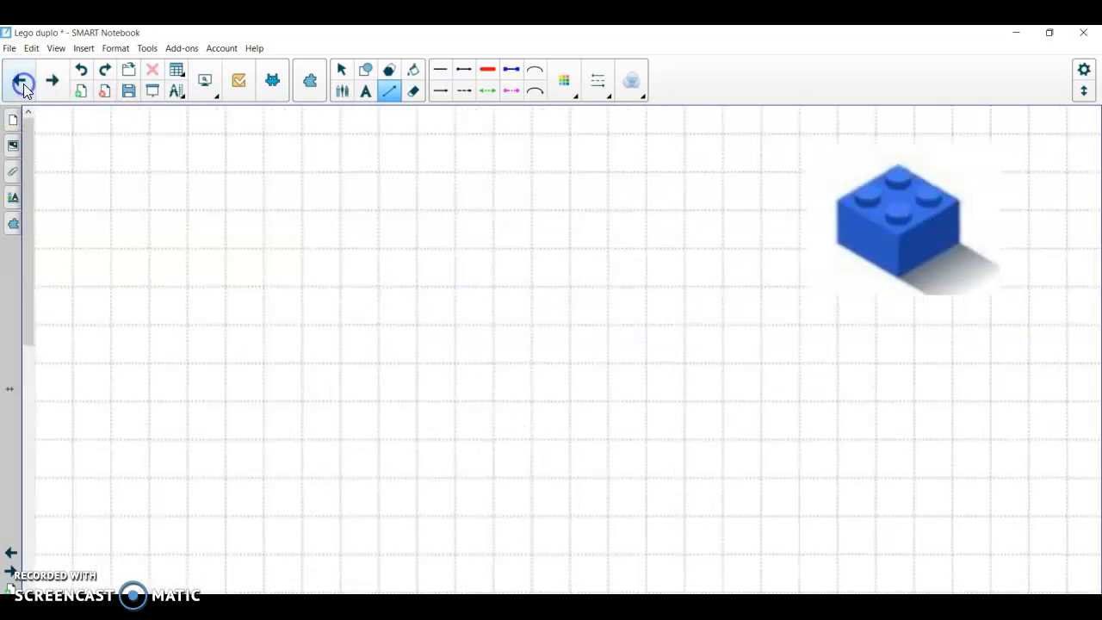
{"action": "left_click", "coordinate": [23, 86]}
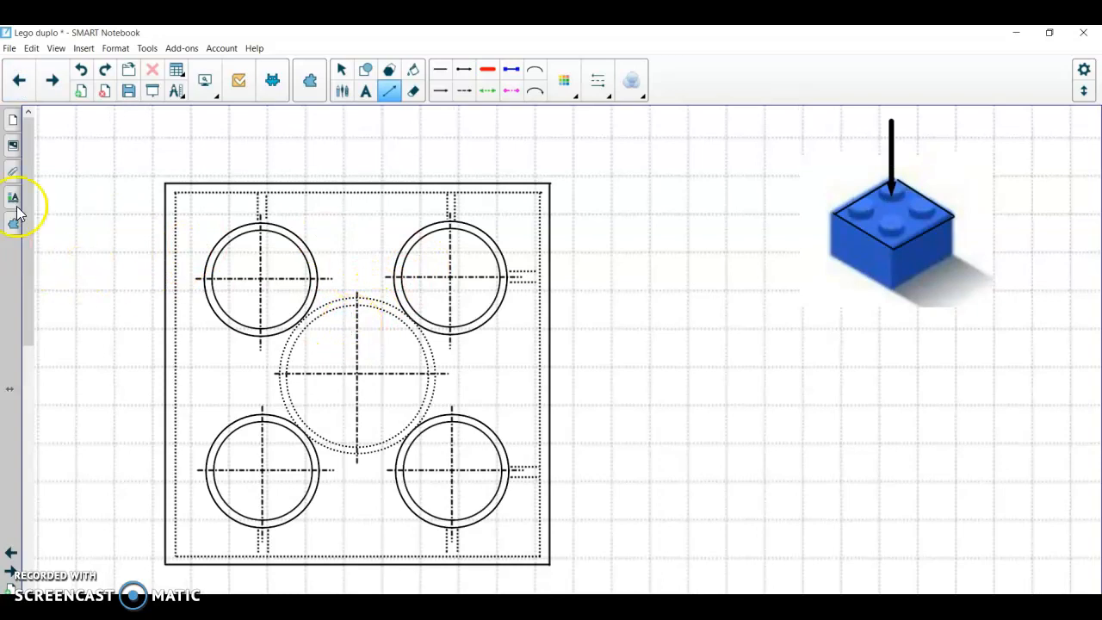
{"action": "left_click", "coordinate": [52, 83]}
{"action": "left_click", "coordinate": [52, 84]}
{"action": "left_click", "coordinate": [52, 84]}
{"action": "left_click", "coordinate": [57, 88]}
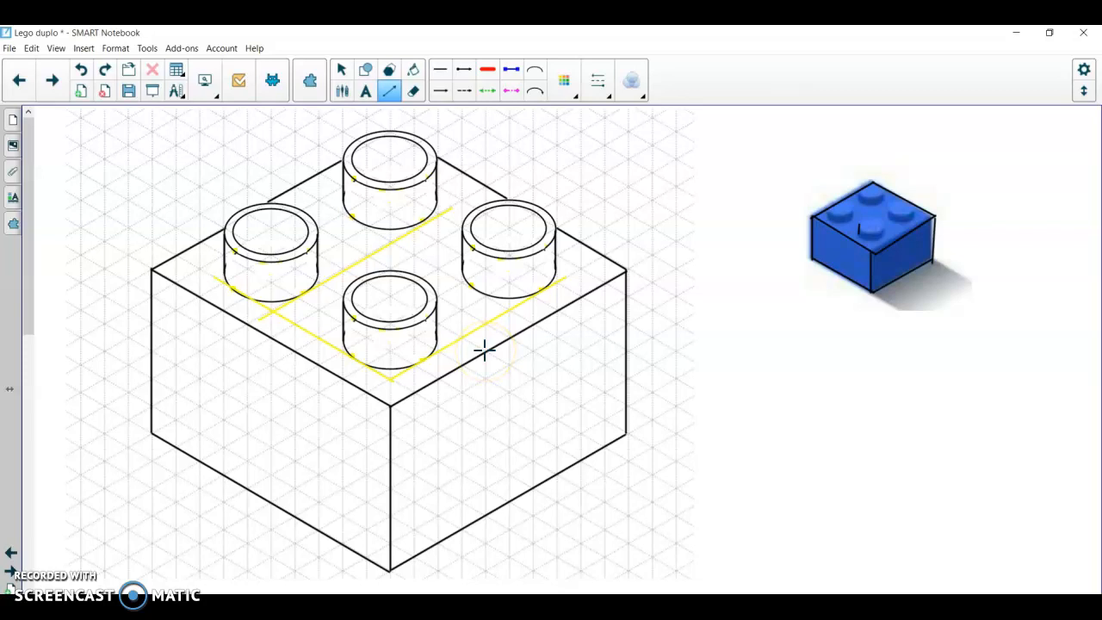
Draw a short thin yellow line parallel to the isometric grid on each of the brick's two front side faces
{"action": "left_click_drag", "start_coordinate": [228, 400], "coordinate": [286, 433]}
{"action": "left_click_drag", "start_coordinate": [468, 444], "coordinate": [558, 388]}
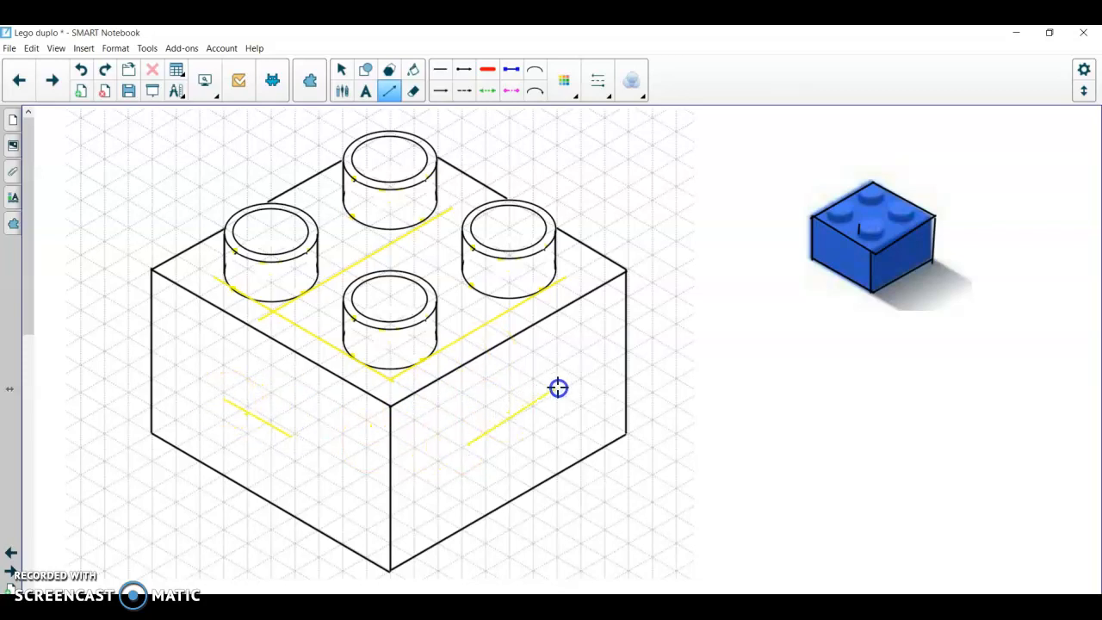